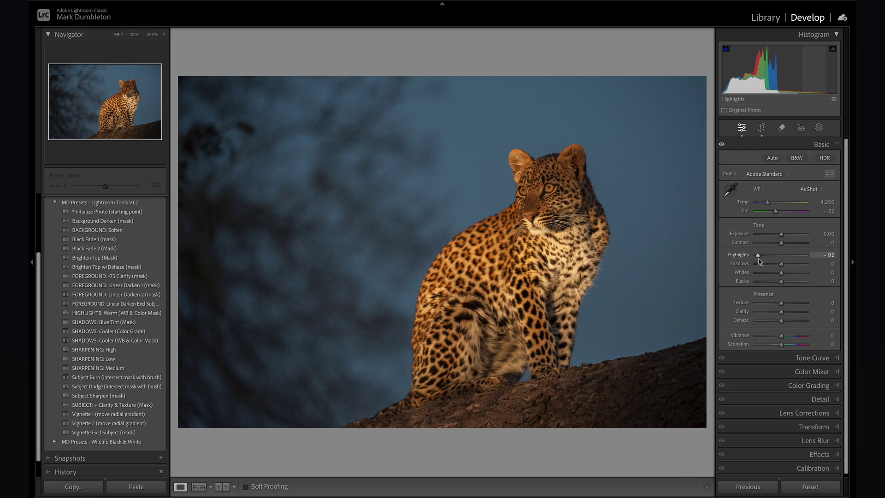
Step: Reset the photo's Highlights to 0 and lower the Whites to -16
{"action": "double_click", "coordinate": [775, 235]}
{"action": "mouse_move", "coordinate": [781, 272]}
{"action": "left_mouse_down"}
{"action": "mouse_move", "coordinate": [752, 274]}
{"action": "mouse_move", "coordinate": [778, 278]}
{"action": "left_mouse_up"}
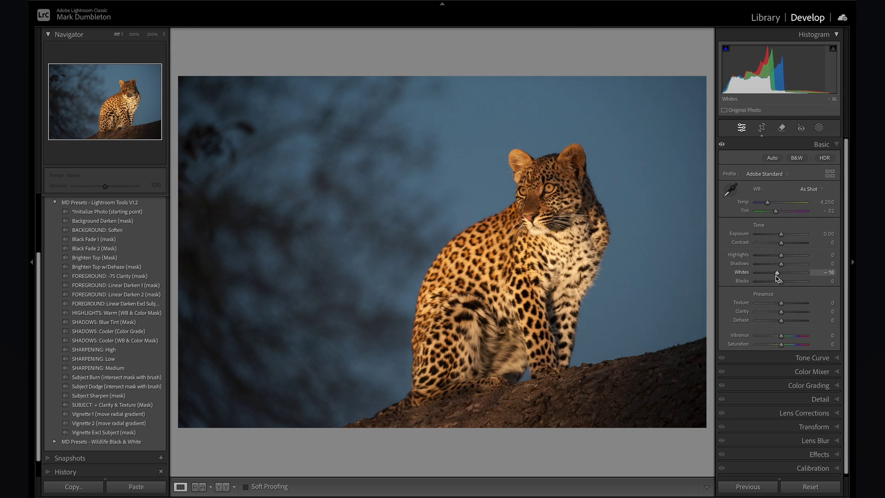
Step: Create a Select Subject mask for the leopard
{"action": "left_click", "coordinate": [819, 127]}
{"action": "left_click", "coordinate": [743, 170]}
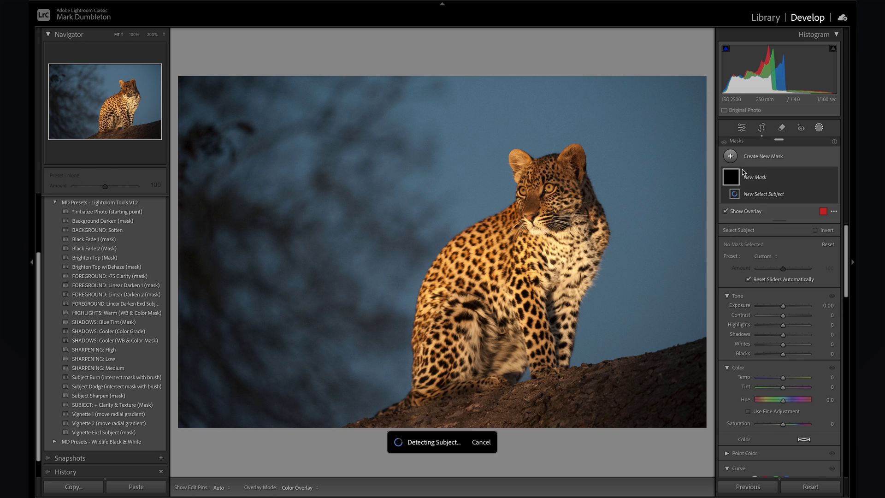
{"action": "mouse_move", "coordinate": [786, 340]}
{"action": "left_mouse_down"}
{"action": "mouse_move", "coordinate": [757, 340]}
{"action": "mouse_move", "coordinate": [785, 347]}
{"action": "left_mouse_up"}
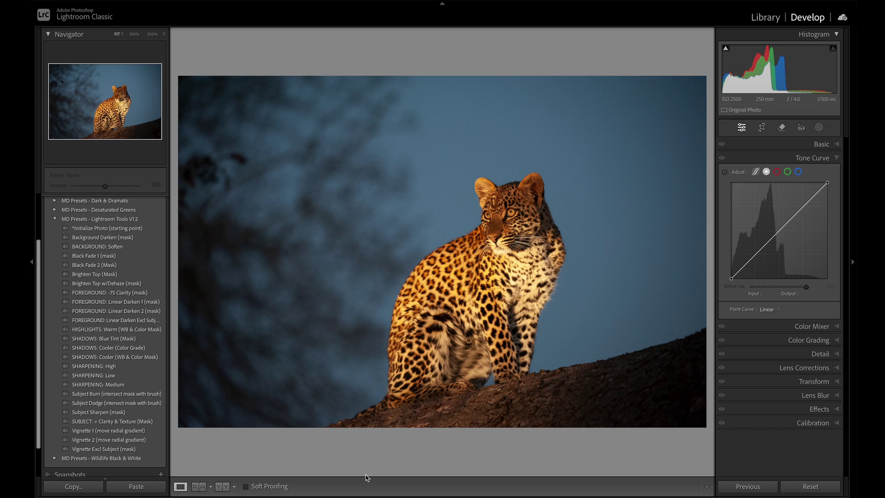
Step: Apply the "*Initialize Photo (starting point)" preset and check its noise reduction and lens correction settings
{"action": "left_click", "coordinate": [821, 144]}
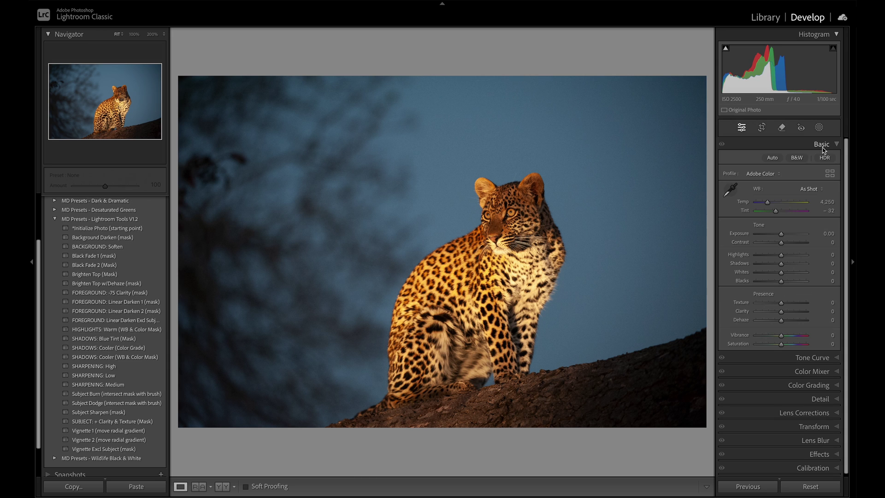
{"action": "left_click", "coordinate": [142, 229]}
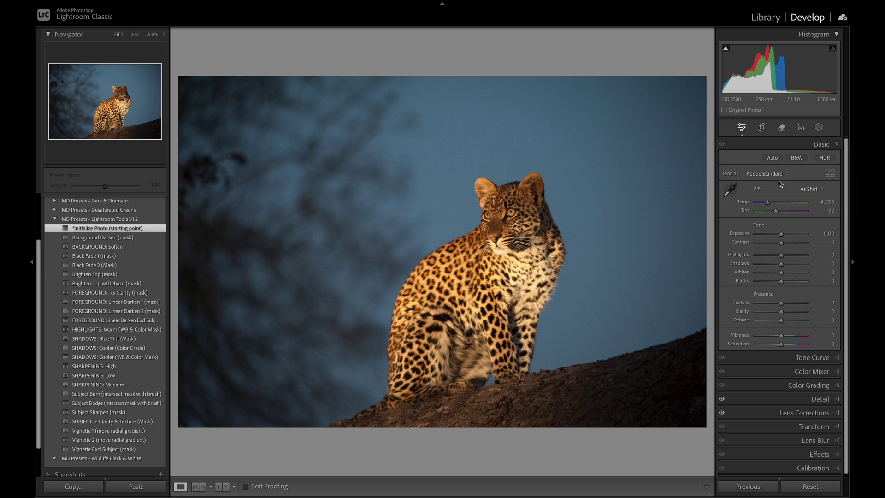
{"action": "left_click", "coordinate": [820, 405]}
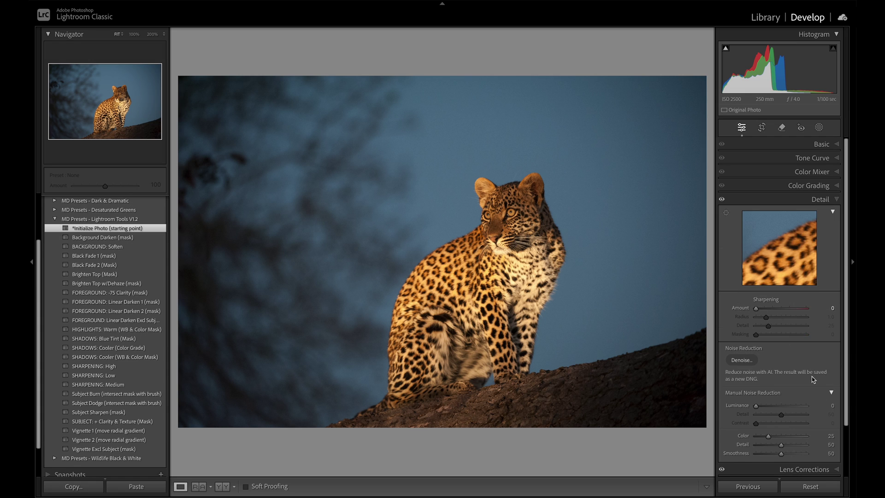
{"action": "scroll", "coordinate": [814, 379], "scroll_direction": "down", "scroll_amount": 2}
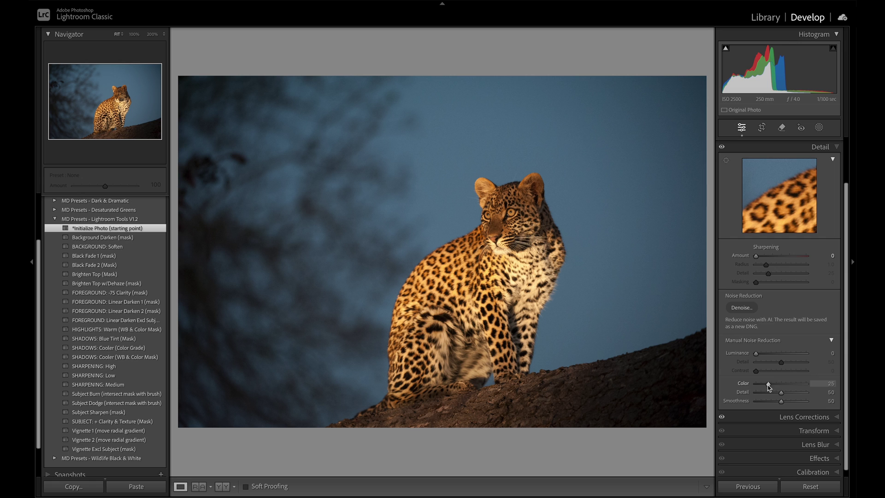
{"action": "left_click", "coordinate": [805, 417]}
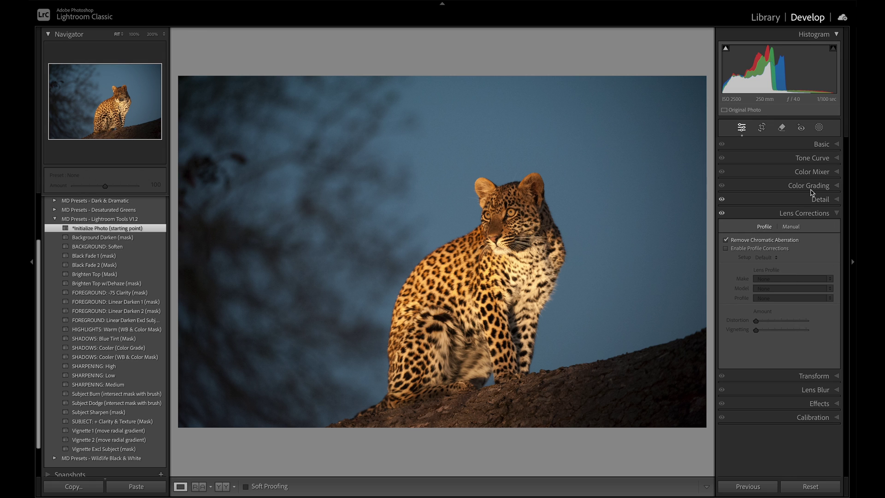
{"action": "left_click", "coordinate": [821, 144]}
Step: Send the leopard photo to the DxO PureRAW 4 plug-in for processing
{"action": "left_click", "coordinate": [479, 213]}
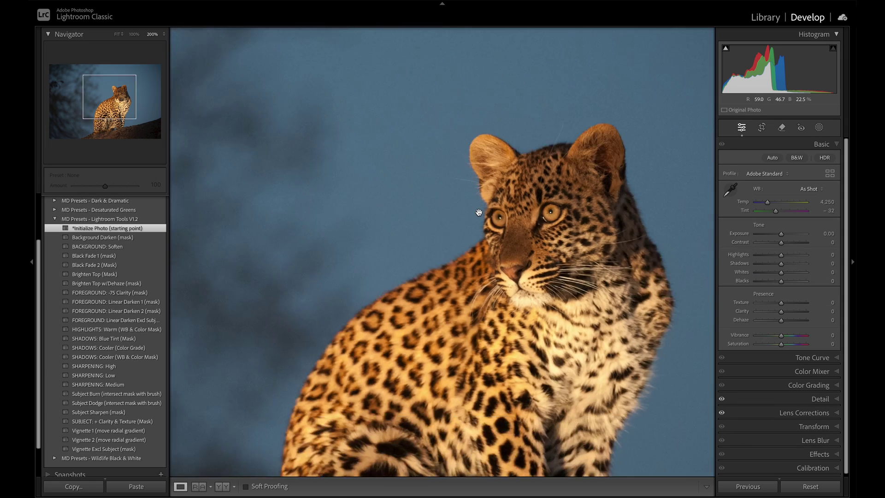
{"action": "left_click", "coordinate": [121, 1]}
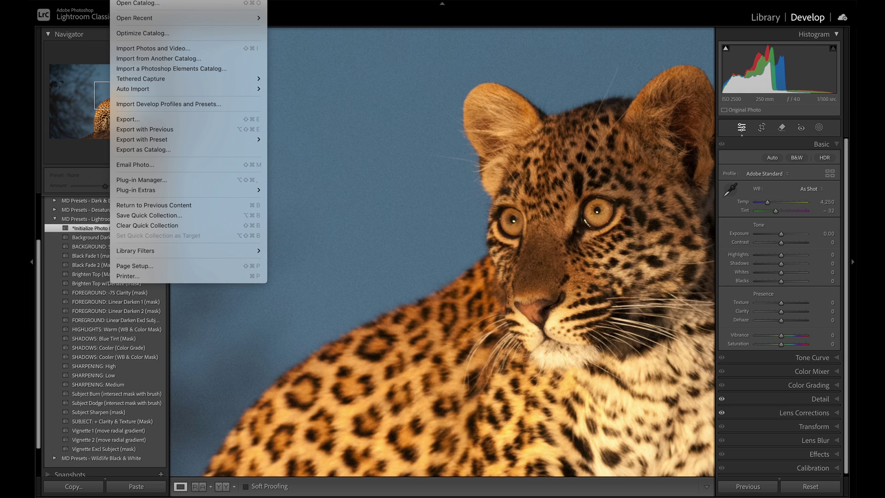
{"action": "mouse_move", "coordinate": [162, 189]}
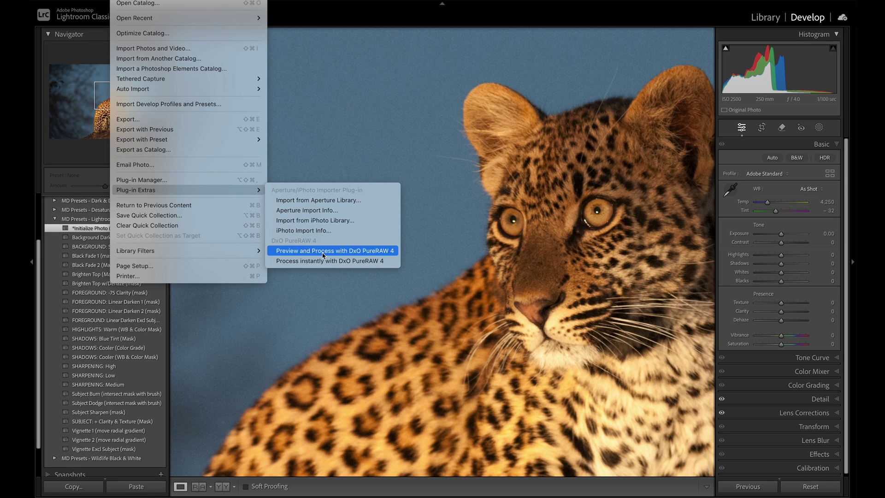
{"action": "left_click", "coordinate": [345, 261]}
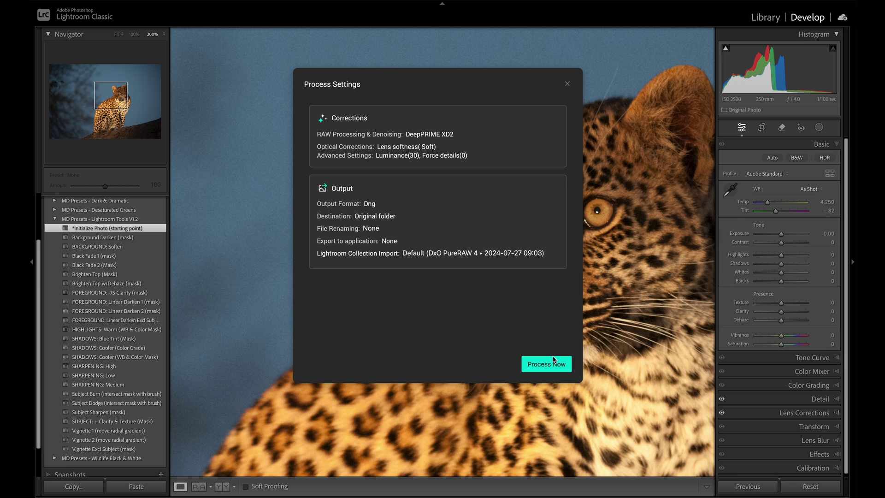
Step: Set the DeepPRIME XD2 denoising Luminance to 25, apply the corrections and process the photo
{"action": "left_click", "coordinate": [552, 119]}
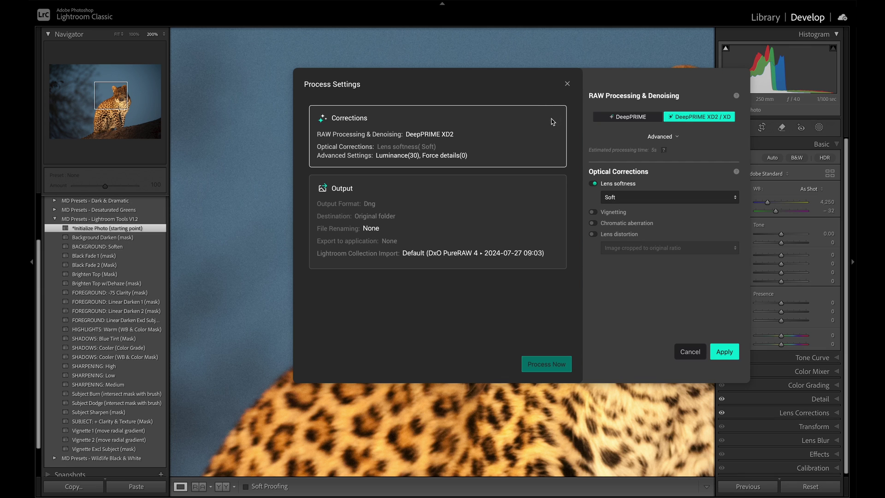
{"action": "left_click", "coordinate": [677, 136]}
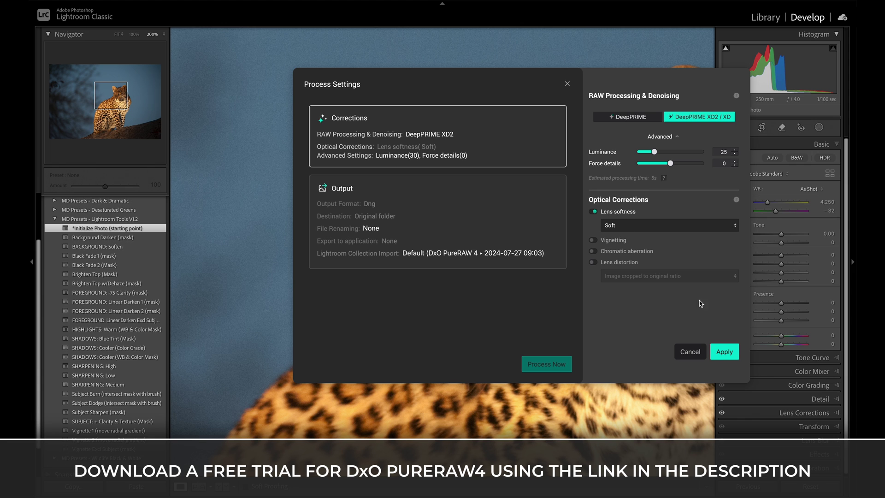
{"action": "left_click", "coordinate": [724, 352]}
{"action": "left_click", "coordinate": [530, 364]}
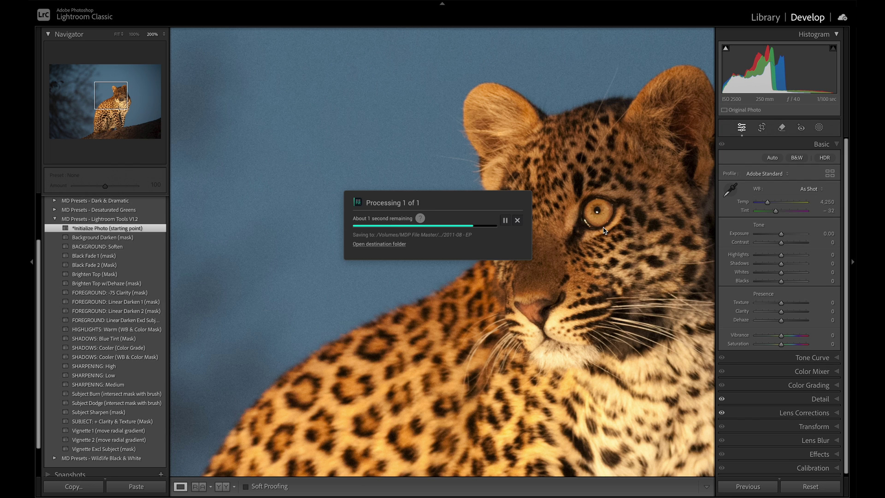
{"action": "left_click", "coordinate": [612, 387]}
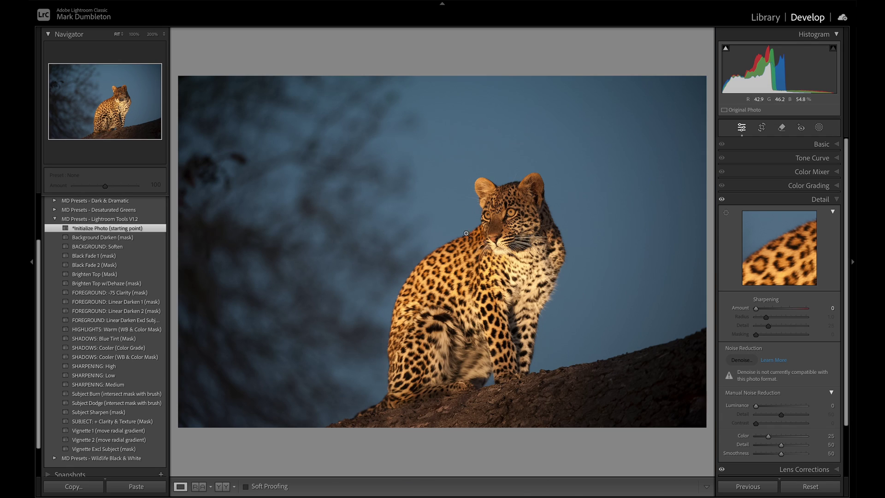
Step: Inspect the denoised photo's detail and lower its overall Exposure to -0.25
{"action": "left_click", "coordinate": [466, 205]}
{"action": "left_click_drag", "start_coordinate": [611, 300], "coordinate": [610, 277]}
{"action": "left_click", "coordinate": [505, 221]}
{"action": "left_click", "coordinate": [820, 144]}
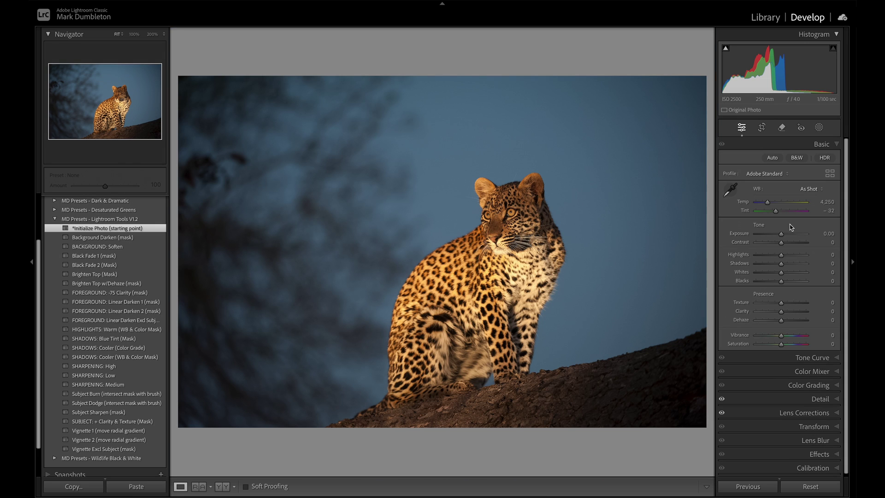
{"action": "left_click_drag", "start_coordinate": [783, 236], "coordinate": [781, 235]}
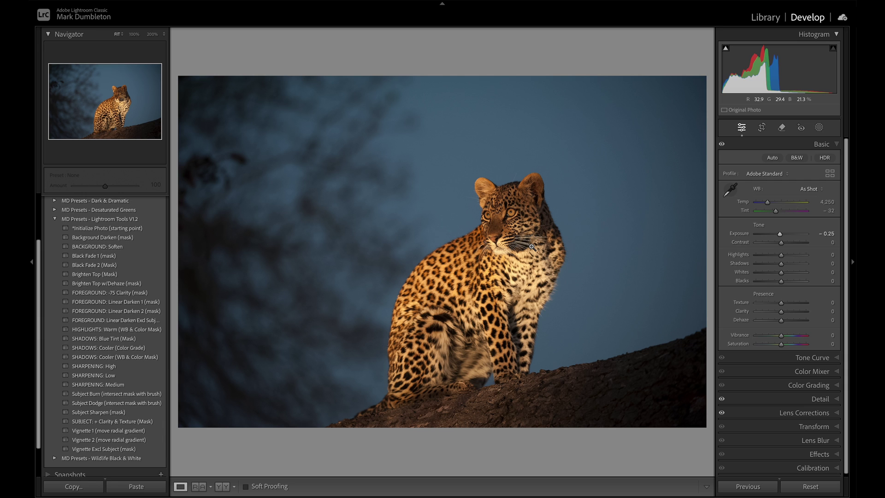
{"action": "left_click_drag", "start_coordinate": [782, 256], "coordinate": [782, 275]}
Step: Add a radial gradient mask covering the leopard's head and chest
{"action": "left_click", "coordinate": [820, 130]}
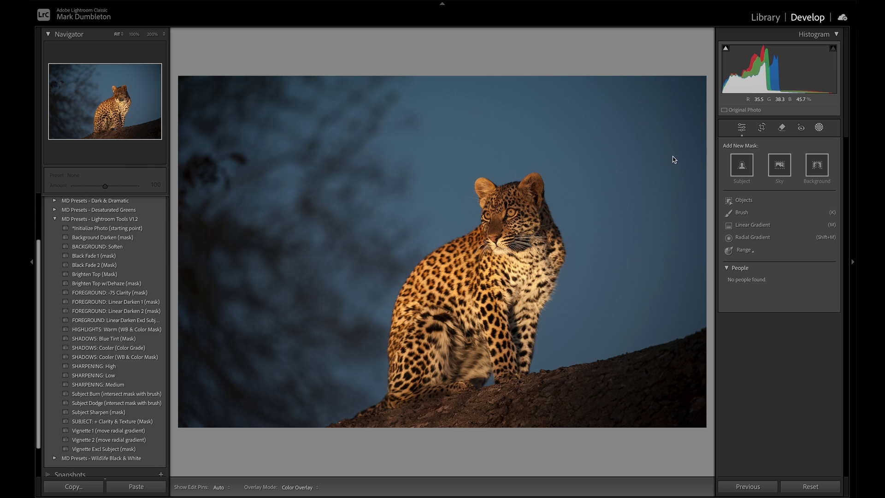
{"action": "left_click", "coordinate": [753, 237]}
{"action": "left_click_drag", "start_coordinate": [520, 258], "coordinate": [605, 347]}
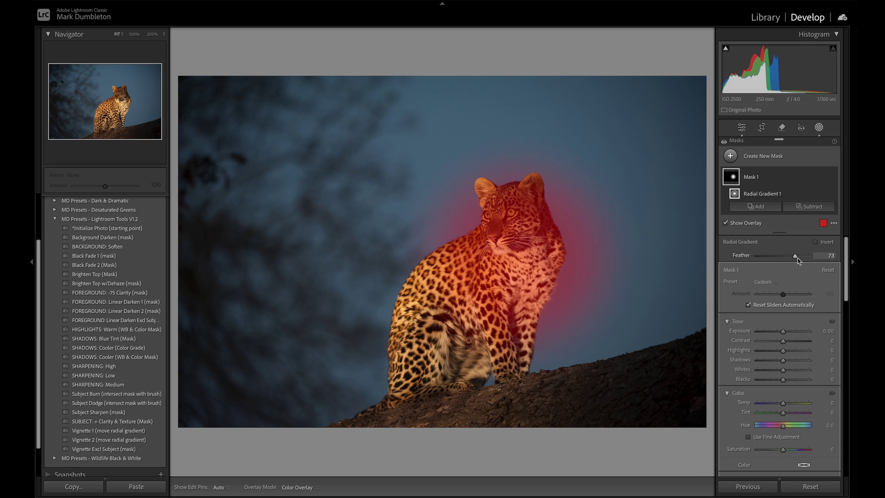
Step: Set the radial gradient's Feather to 58, then shrink it and centre it on the leopard's chest
{"action": "left_click_drag", "start_coordinate": [804, 260], "coordinate": [787, 256]}
{"action": "left_click_drag", "start_coordinate": [540, 267], "coordinate": [538, 268]}
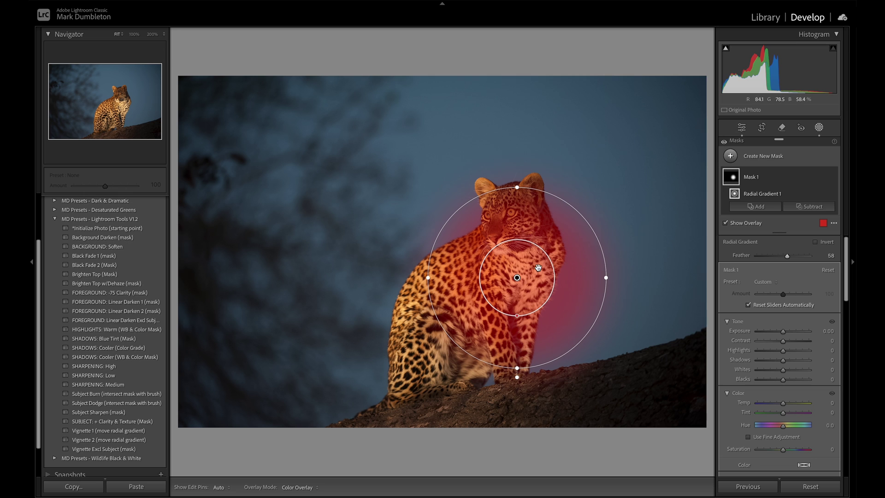
{"action": "left_click_drag", "start_coordinate": [426, 277], "coordinate": [437, 277]}
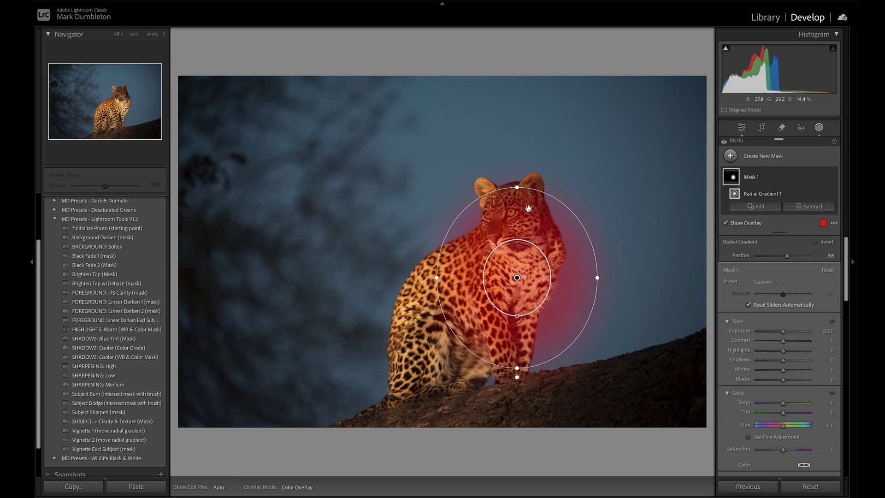
{"action": "left_click_drag", "start_coordinate": [518, 187], "coordinate": [518, 207]}
{"action": "left_click_drag", "start_coordinate": [517, 277], "coordinate": [514, 274]}
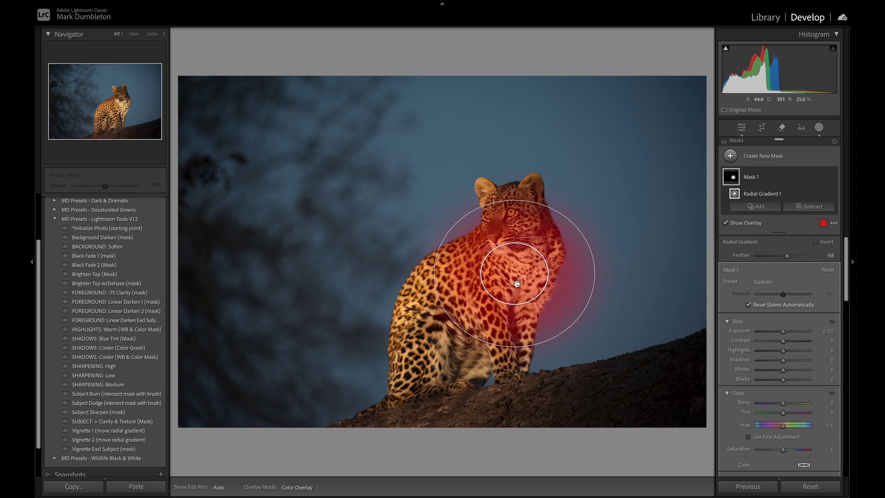
Step: Intersect the radial mask with Select Subject, then try its Highlights at -49 and return them to 0
{"action": "left_click", "coordinate": [808, 210], "text": "alt"}
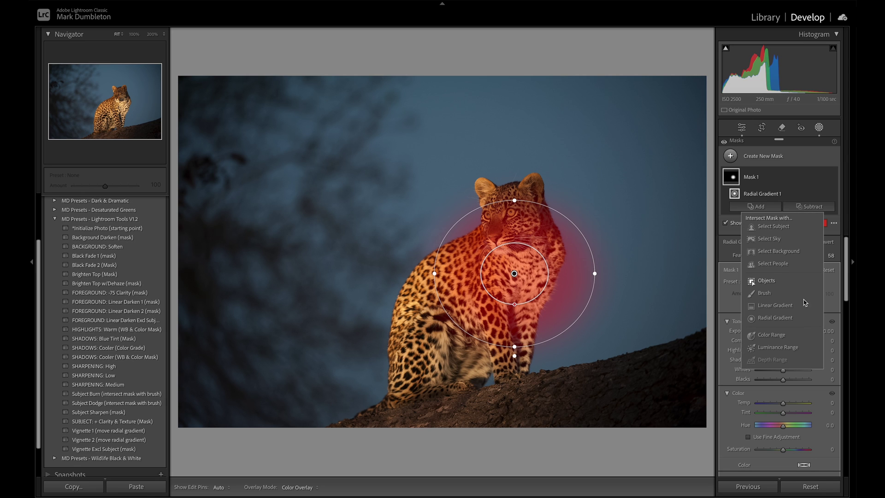
{"action": "left_click", "coordinate": [798, 250]}
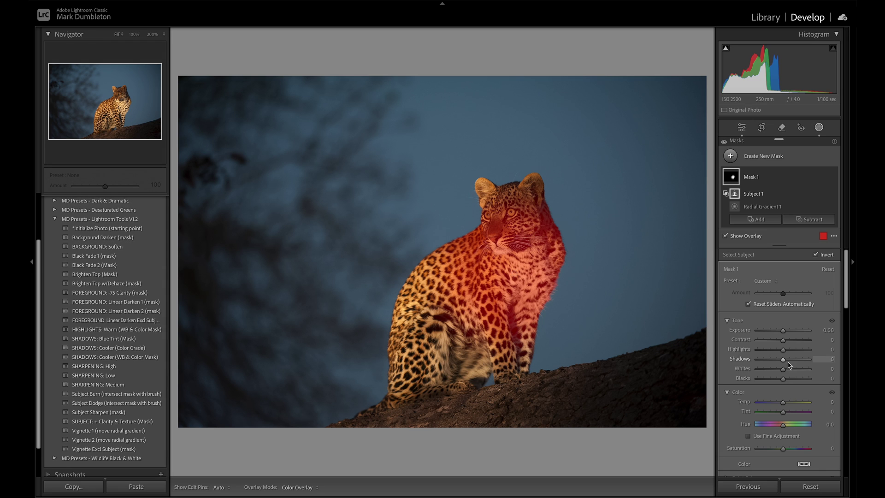
{"action": "mouse_move", "coordinate": [783, 349]}
{"action": "left_mouse_down"}
{"action": "mouse_move", "coordinate": [760, 355]}
{"action": "mouse_move", "coordinate": [771, 356]}
{"action": "left_mouse_up"}
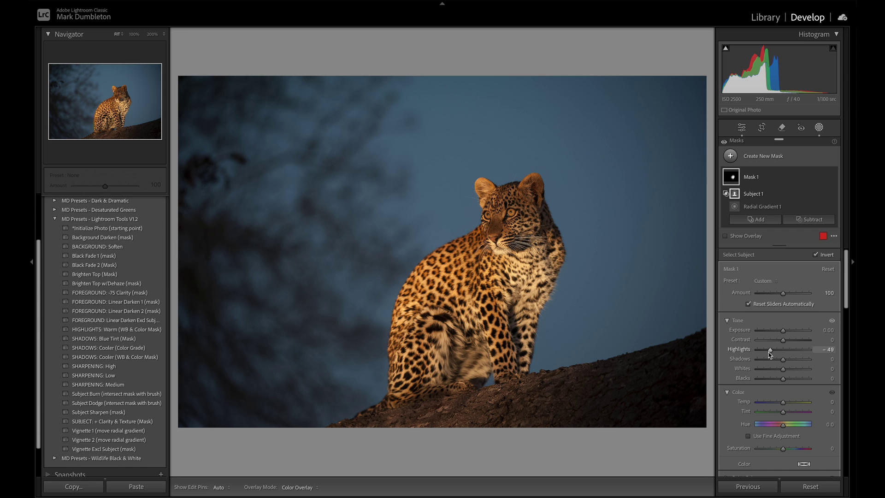
{"action": "left_click_drag", "start_coordinate": [773, 352], "coordinate": [784, 353]}
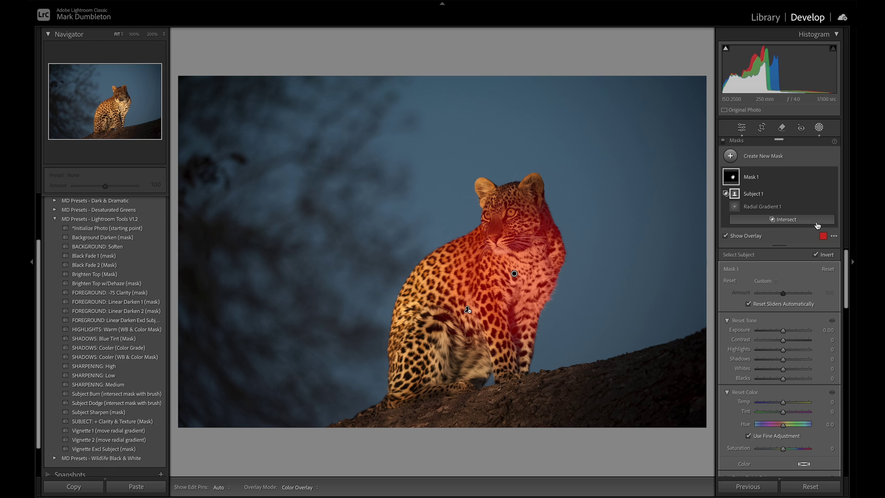
Step: Intersect the mask with a Luminance Range sampled from the bright fur on the leopard's chest
{"action": "left_click", "coordinate": [812, 219], "text": "alt"}
{"action": "left_click", "coordinate": [778, 360]}
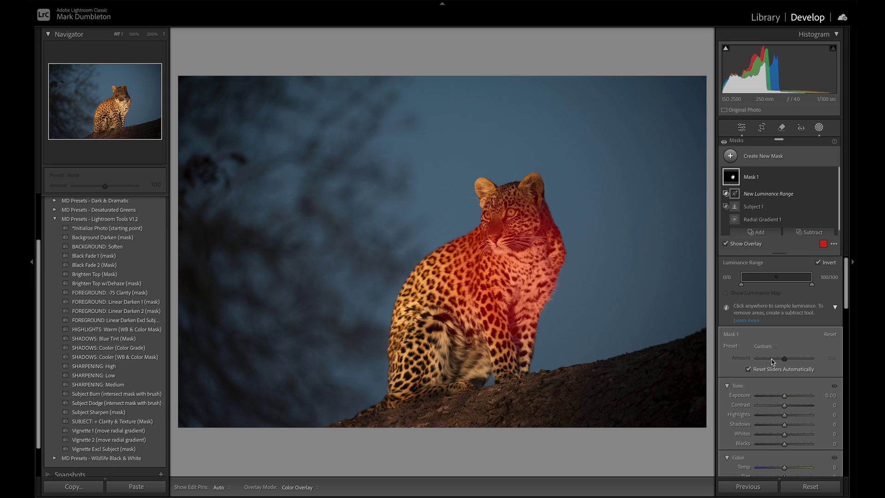
{"action": "left_click", "coordinate": [534, 284]}
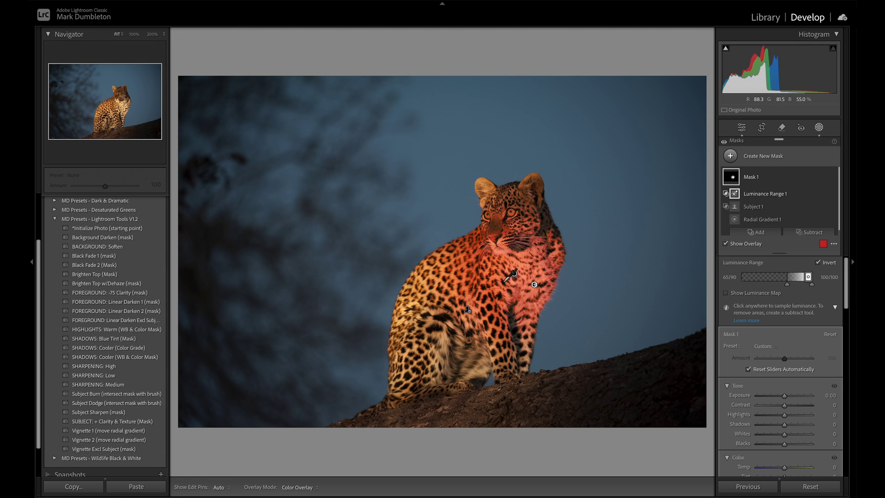
Step: Narrow the luminance range to 80/99–100/100 using the luminance map as a guide, and hide the map
{"action": "left_click", "coordinate": [162, 36]}
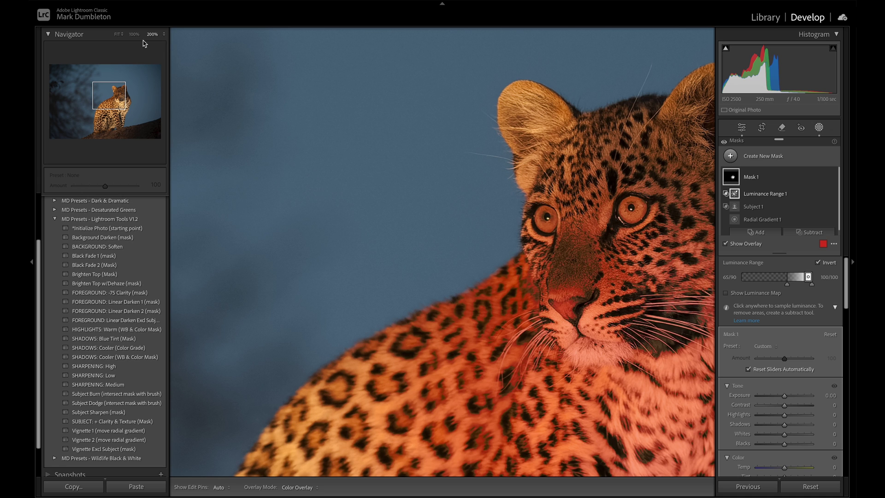
{"action": "scroll", "coordinate": [562, 272], "scroll_direction": "down", "scroll_amount": 5}
{"action": "scroll", "coordinate": [563, 272], "scroll_direction": "right", "scroll_amount": 5}
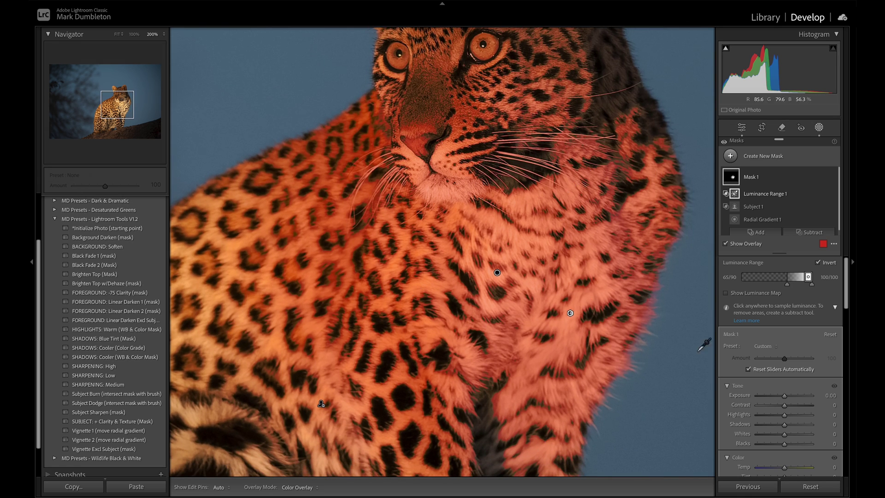
{"action": "left_click", "coordinate": [726, 293]}
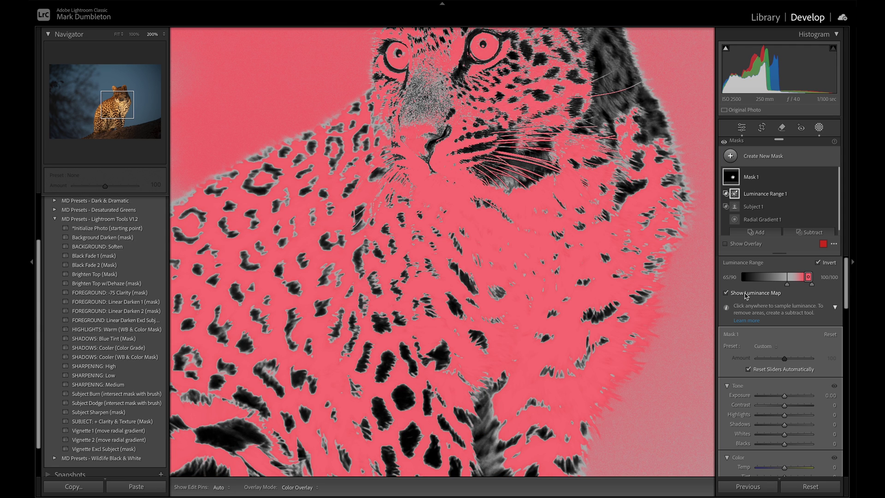
{"action": "key", "text": "z"}
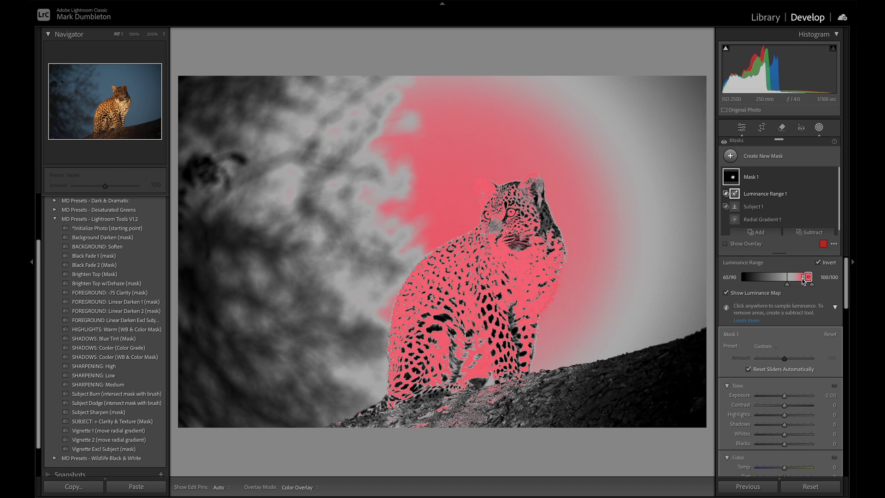
{"action": "mouse_move", "coordinate": [805, 280]}
{"action": "left_mouse_down"}
{"action": "mouse_move", "coordinate": [787, 286]}
{"action": "mouse_move", "coordinate": [799, 291]}
{"action": "left_mouse_up"}
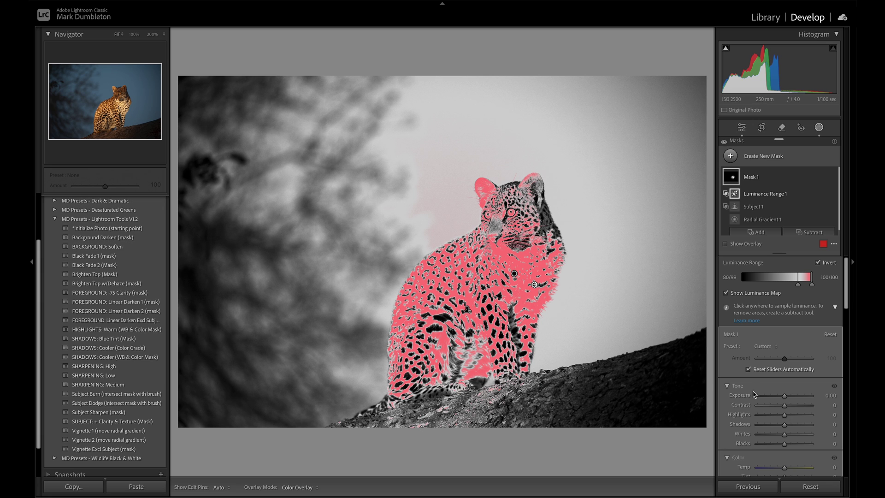
{"action": "left_click", "coordinate": [743, 293]}
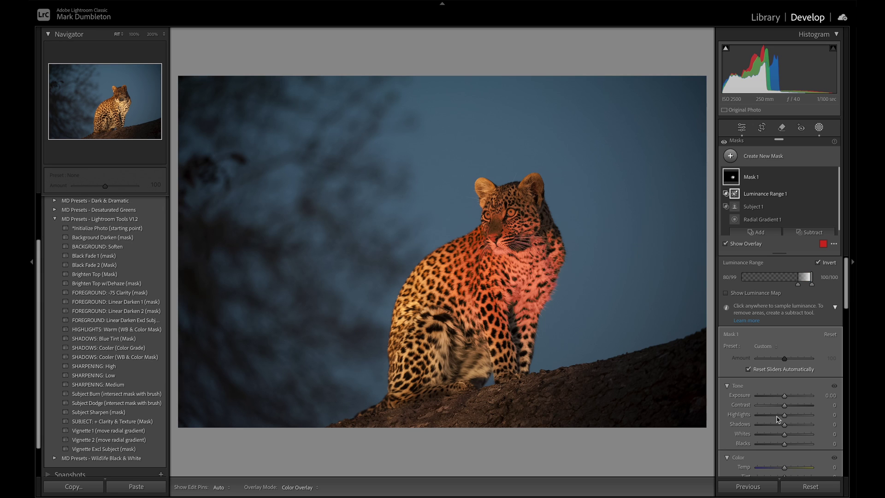
Step: Hide the mask overlay and set the chest highlight mask's Highlights to -54 and Whites to -13
{"action": "key", "text": "o"}
{"action": "left_click_drag", "start_coordinate": [784, 418], "coordinate": [767, 418]}
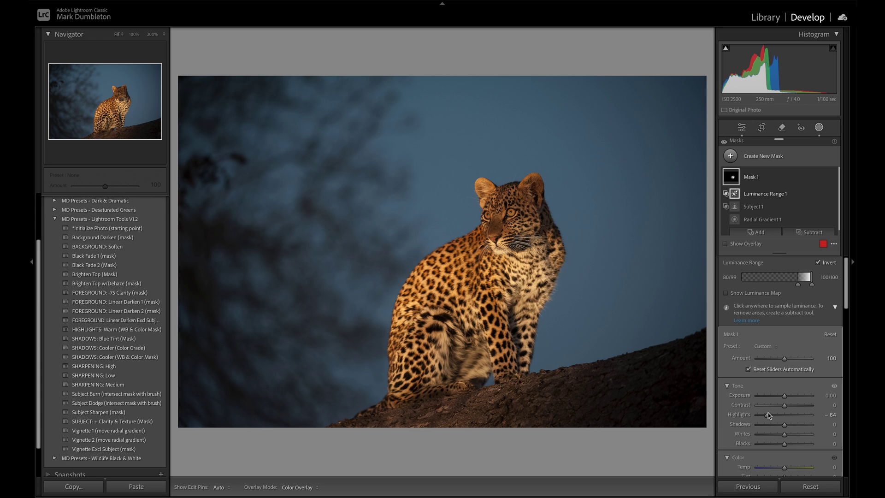
{"action": "left_click_drag", "start_coordinate": [762, 414], "coordinate": [782, 439]}
Step: Create a new radial gradient mask around the leopard's head and set its Feather to 40
{"action": "left_click", "coordinate": [730, 157]}
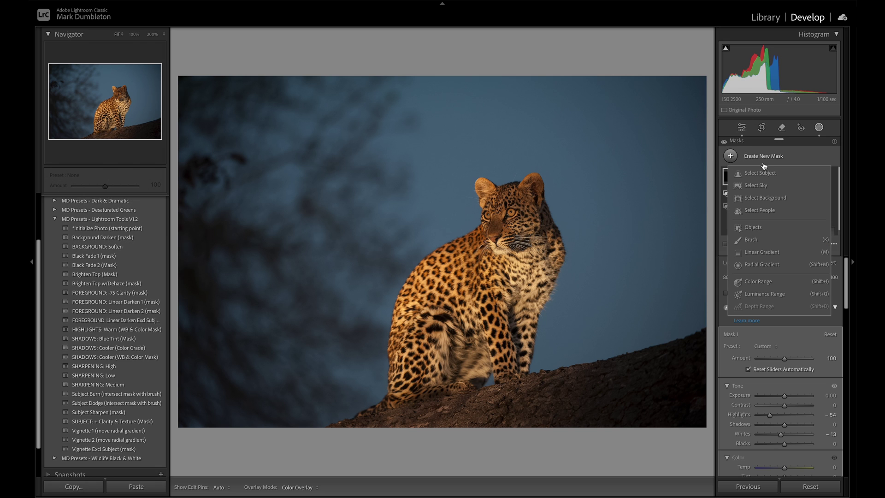
{"action": "left_click", "coordinate": [765, 264]}
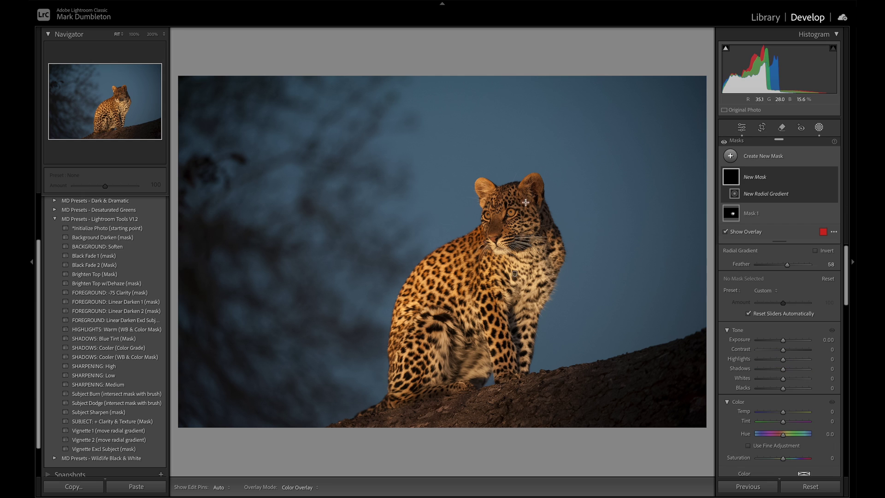
{"action": "left_click_drag", "start_coordinate": [506, 204], "coordinate": [561, 249]}
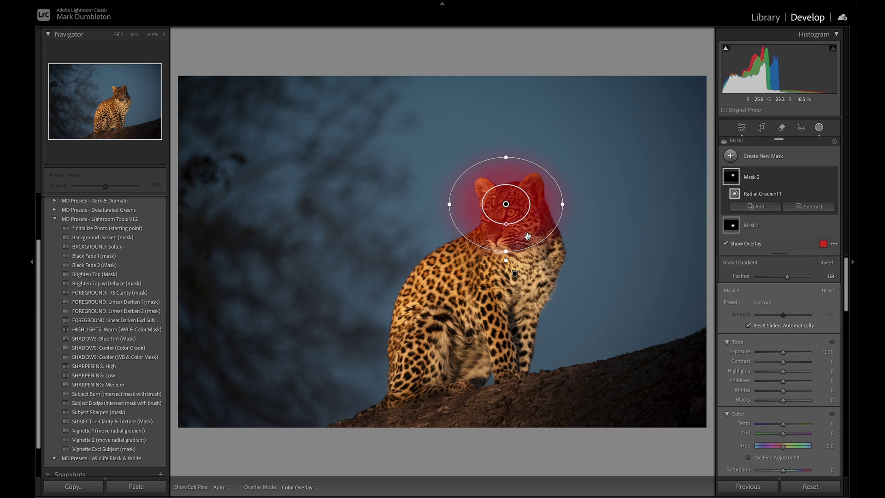
{"action": "left_click_drag", "start_coordinate": [506, 224], "coordinate": [522, 213]}
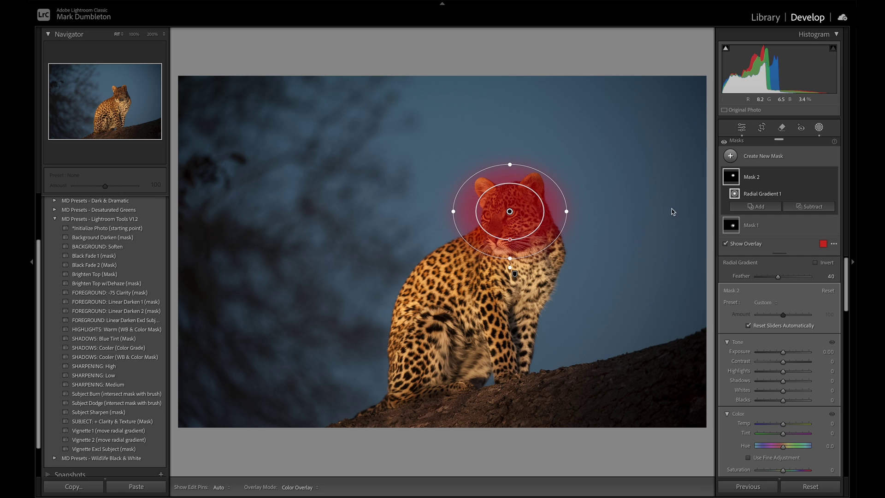
Step: Intersect the head mask with Select Subject, hide the overlay and set its Exposure to 0.50
{"action": "left_click", "coordinate": [788, 208], "text": "alt"}
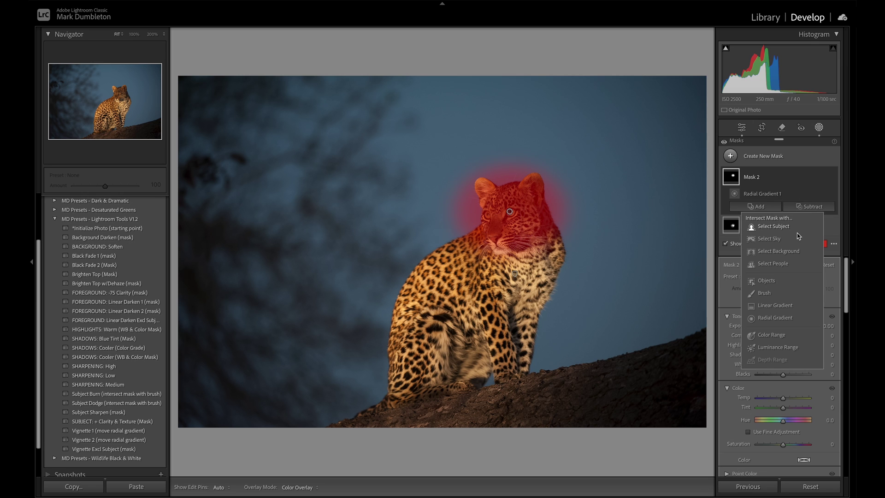
{"action": "left_click", "coordinate": [797, 230]}
{"action": "key", "text": "o"}
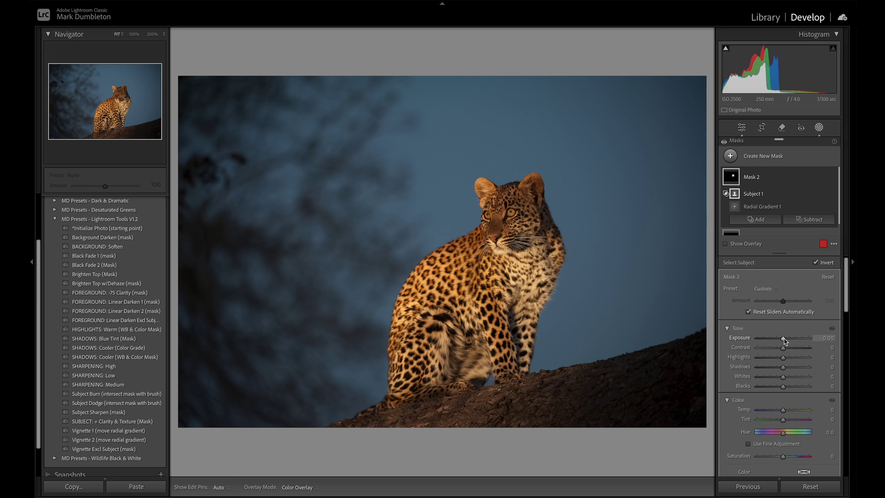
{"action": "left_click_drag", "start_coordinate": [783, 338], "coordinate": [788, 340]}
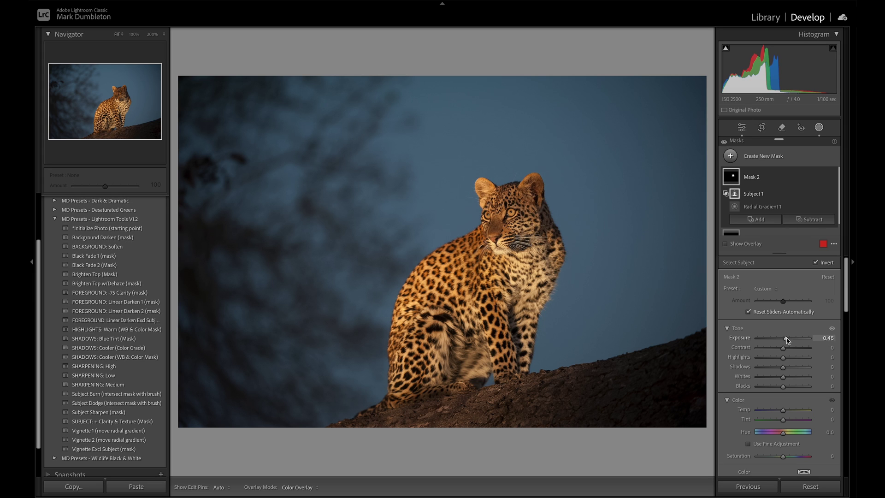
Step: Subtract the bright chin and lower muzzle from the head mask with a size 11 brush
{"action": "key", "text": "z"}
{"action": "left_click_drag", "start_coordinate": [470, 129], "coordinate": [503, 241]}
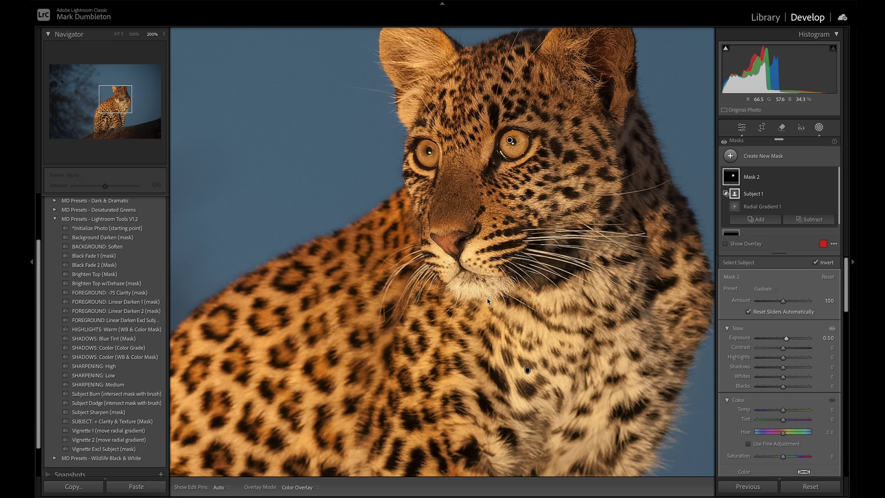
{"action": "left_click", "coordinate": [809, 219]}
{"action": "key", "text": "Escape"}
{"action": "key", "text": "shift+k"}
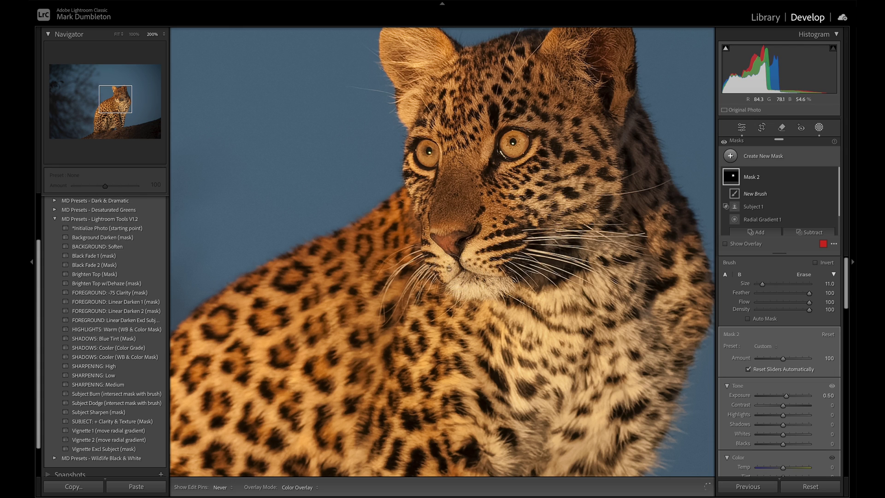
{"action": "left_click_drag", "start_coordinate": [452, 271], "coordinate": [509, 317]}
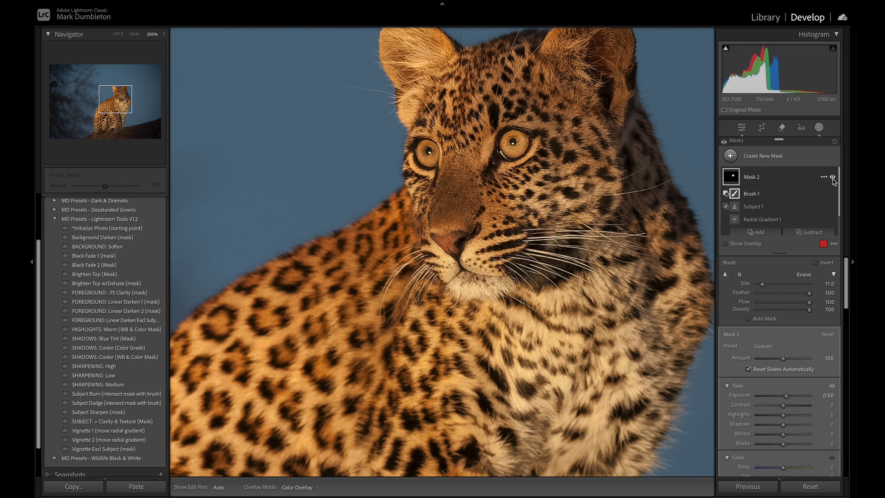
Step: Compare the leopard's face with the head mask hidden and shown
{"action": "left_click", "coordinate": [832, 178]}
{"action": "left_click", "coordinate": [832, 178]}
{"action": "left_click", "coordinate": [832, 178]}
{"action": "left_click", "coordinate": [833, 178]}
{"action": "key", "text": "z"}
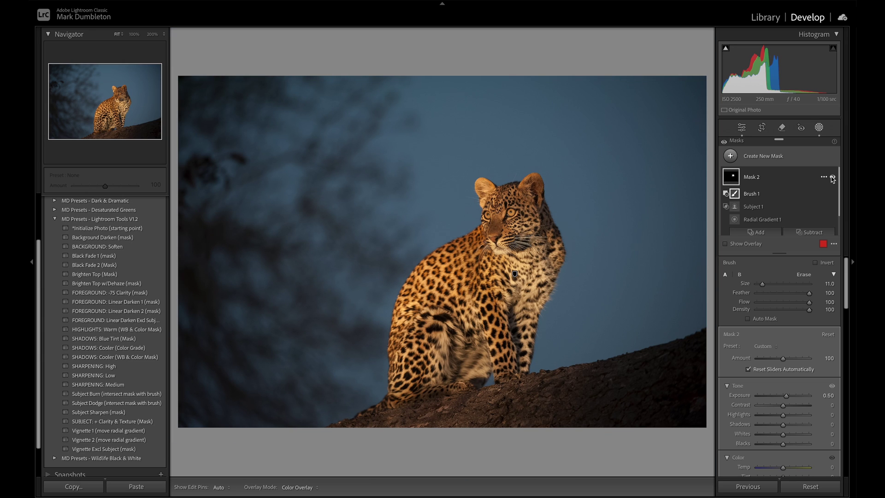
Step: Add a radial gradient mask over the leopard's chest with Exposure at -0.66, and subtract the sky from it
{"action": "left_click", "coordinate": [730, 156]}
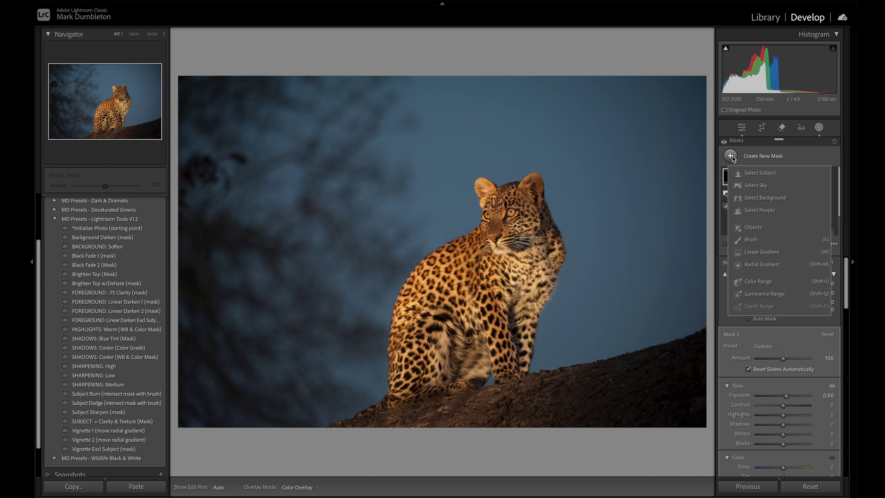
{"action": "left_click", "coordinate": [765, 264]}
{"action": "left_click_drag", "start_coordinate": [528, 271], "coordinate": [566, 317]}
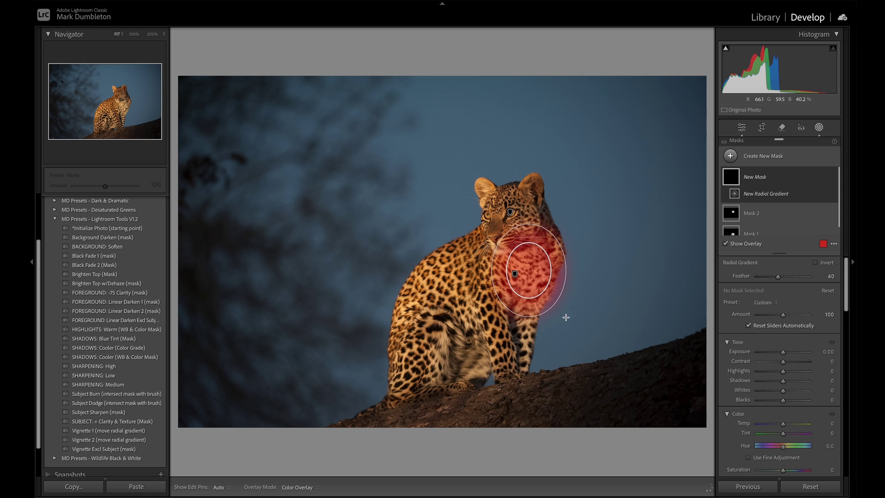
{"action": "left_click_drag", "start_coordinate": [784, 355], "coordinate": [782, 355]}
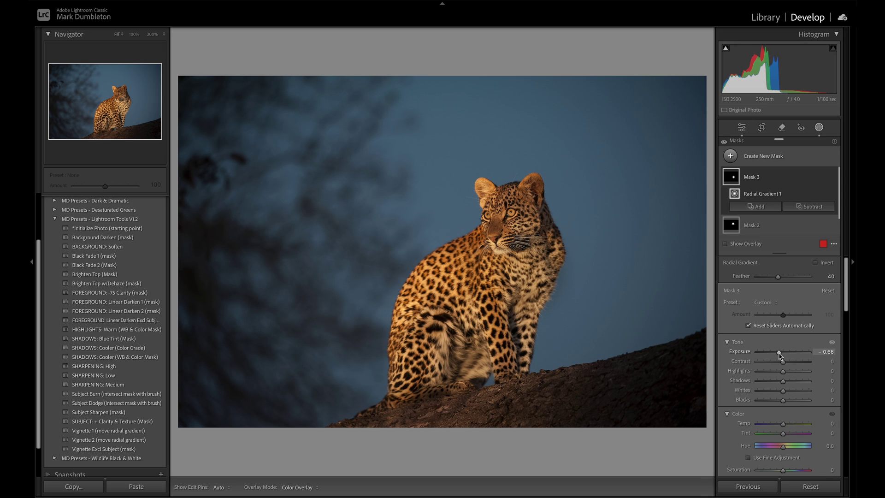
{"action": "left_click", "coordinate": [809, 206]}
{"action": "left_click", "coordinate": [796, 238]}
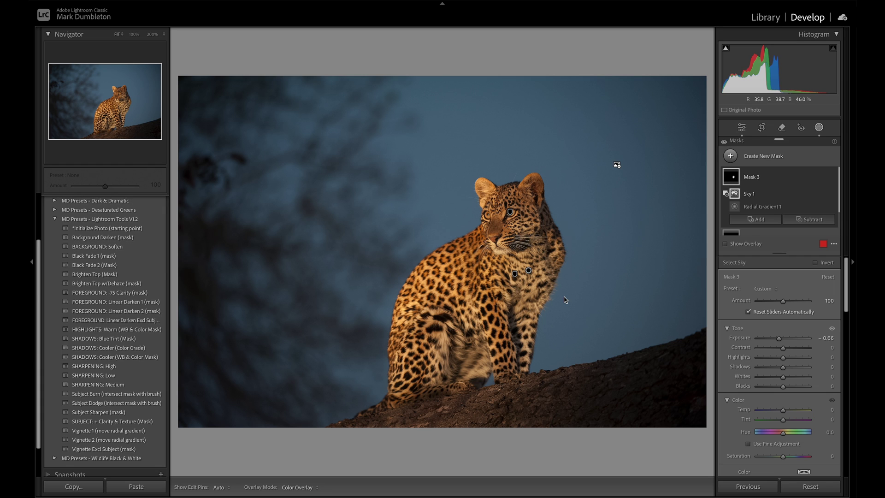
Step: Create a small radial gradient mask over the shaded ear and forehead of the leopard
{"action": "left_click", "coordinate": [730, 156]}
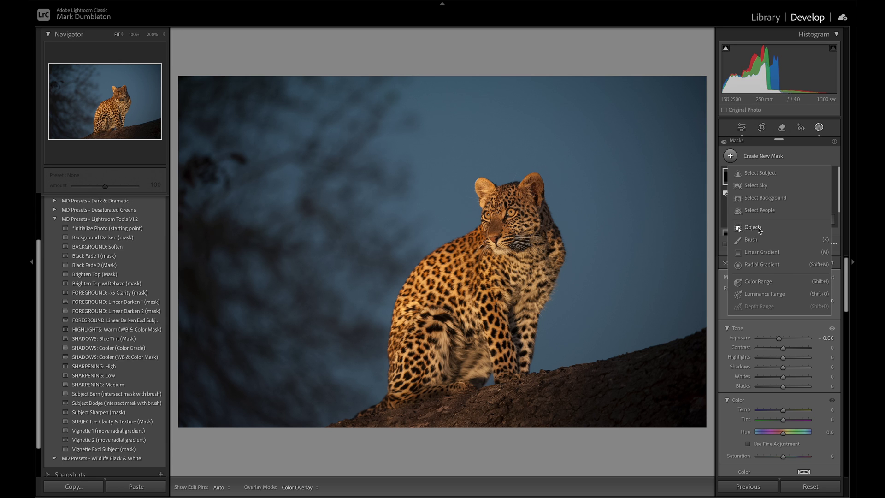
{"action": "left_click", "coordinate": [762, 264]}
{"action": "left_click_drag", "start_coordinate": [529, 190], "coordinate": [552, 214]}
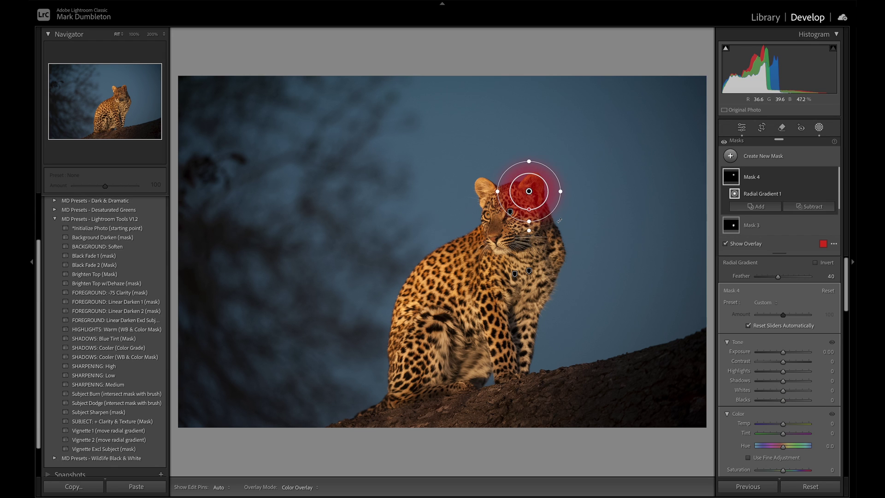
Step: Intersect the ear mask with Select Subject and set its Exposure to 0.44
{"action": "left_click", "coordinate": [745, 208]}
{"action": "left_click", "coordinate": [765, 219]}
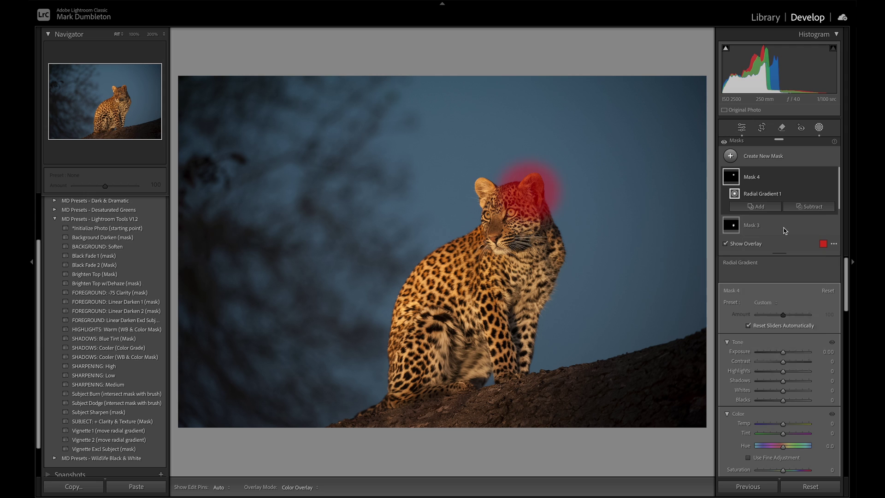
{"action": "left_click", "coordinate": [783, 339]}
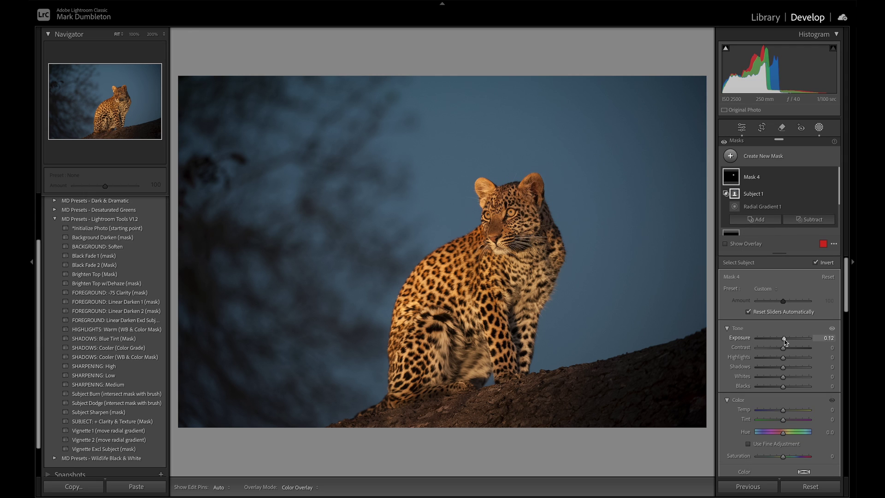
{"action": "left_click_drag", "start_coordinate": [787, 342], "coordinate": [787, 342]}
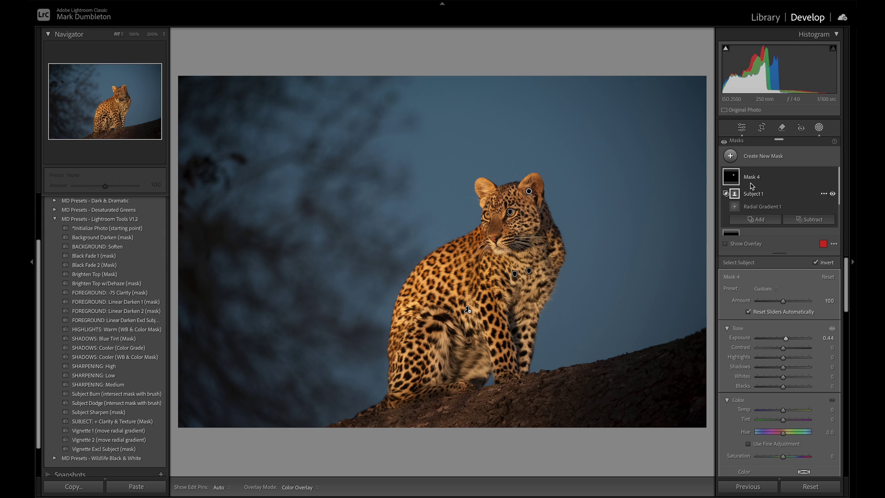
Step: Create a radial gradient mask over the leopard's back, reshaped into a tilted ellipse that follows the slope of the back
{"action": "left_click", "coordinate": [734, 162]}
{"action": "left_click", "coordinate": [762, 264]}
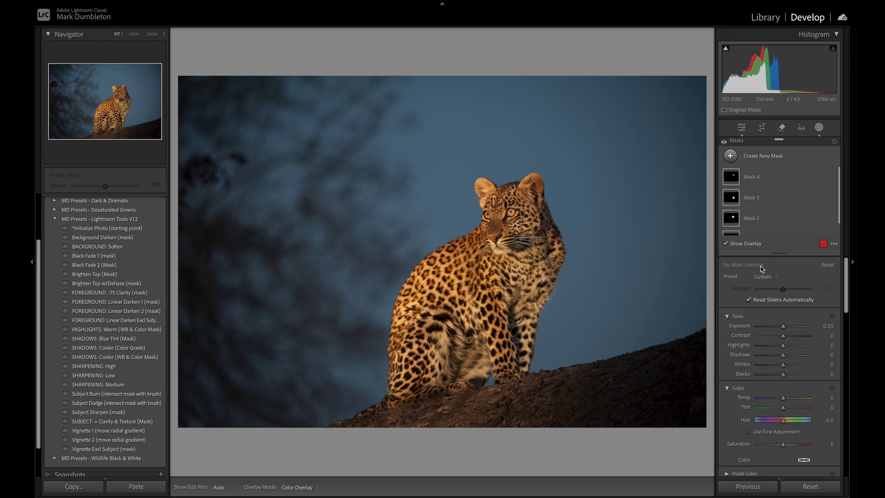
{"action": "left_click_drag", "start_coordinate": [417, 284], "coordinate": [506, 367]}
{"action": "left_click_drag", "start_coordinate": [418, 222], "coordinate": [418, 209]}
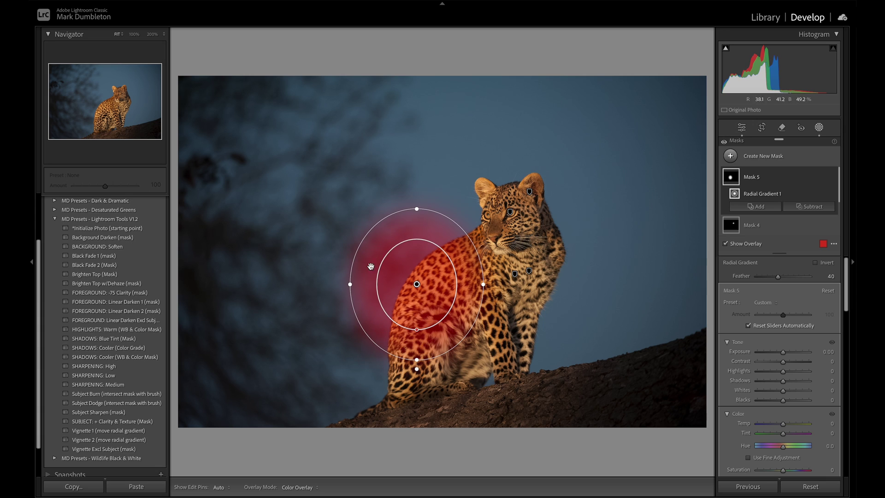
{"action": "left_click_drag", "start_coordinate": [417, 360], "coordinate": [350, 356]}
{"action": "left_click_drag", "start_coordinate": [368, 239], "coordinate": [428, 274]}
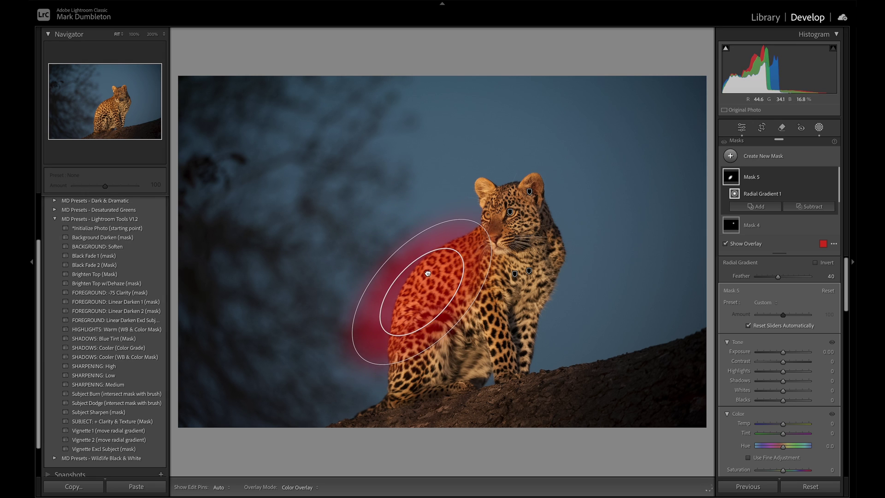
Step: Intersect the back mask with Select Subject, setting its Exposure to -0.32 and Whites to -21
{"action": "key", "text": "alt"}
{"action": "left_click", "coordinate": [785, 206], "text": "alt"}
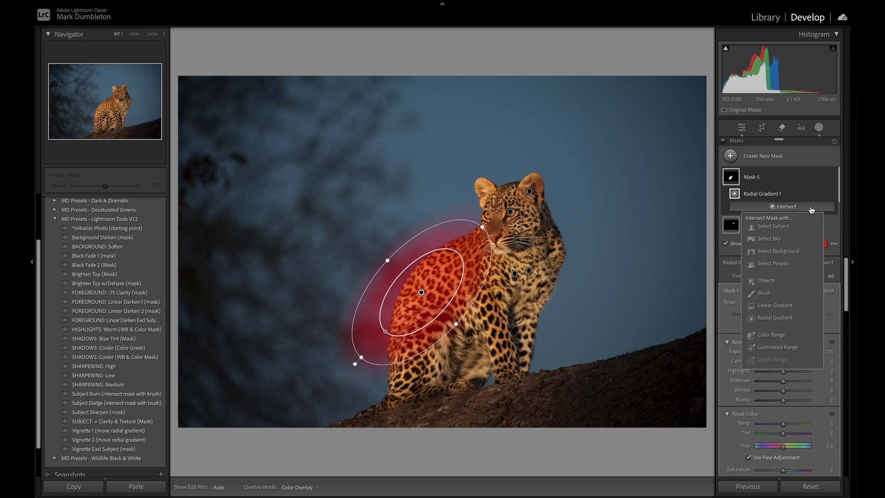
{"action": "left_click", "coordinate": [776, 225]}
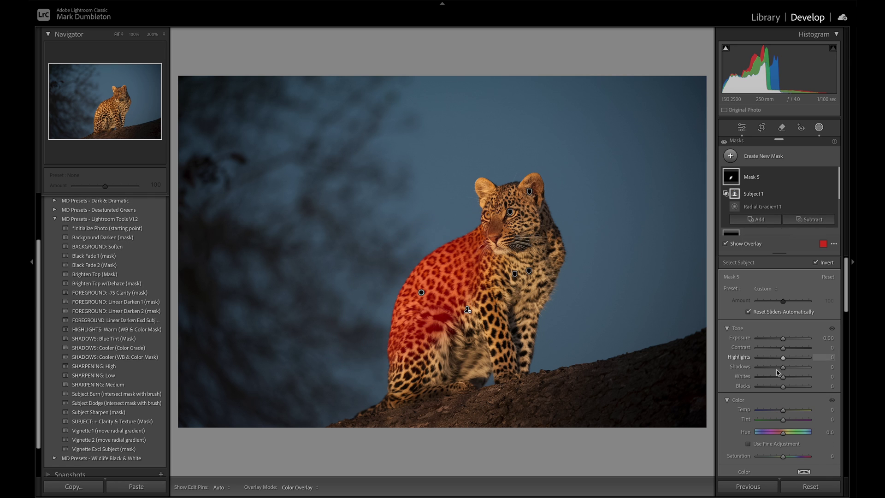
{"action": "left_click_drag", "start_coordinate": [783, 338], "coordinate": [782, 340]}
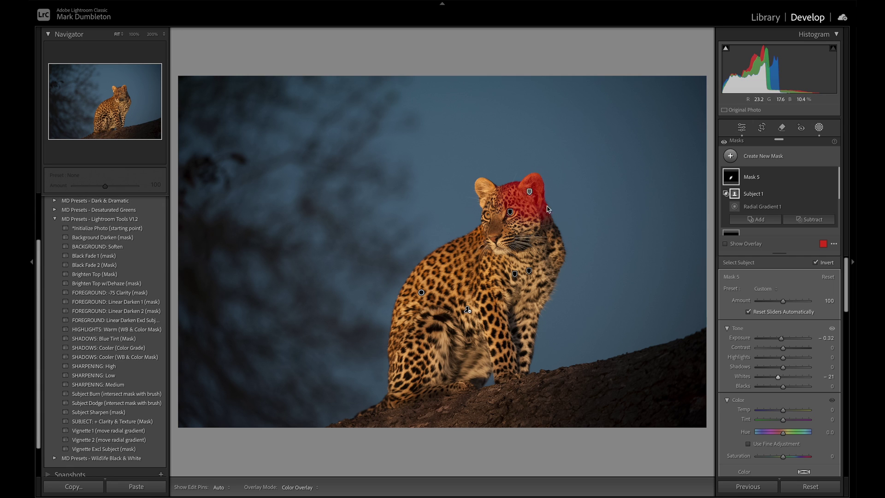
Step: Reselect the ear mask and raise its Exposure to 0.56
{"action": "left_click", "coordinate": [530, 195]}
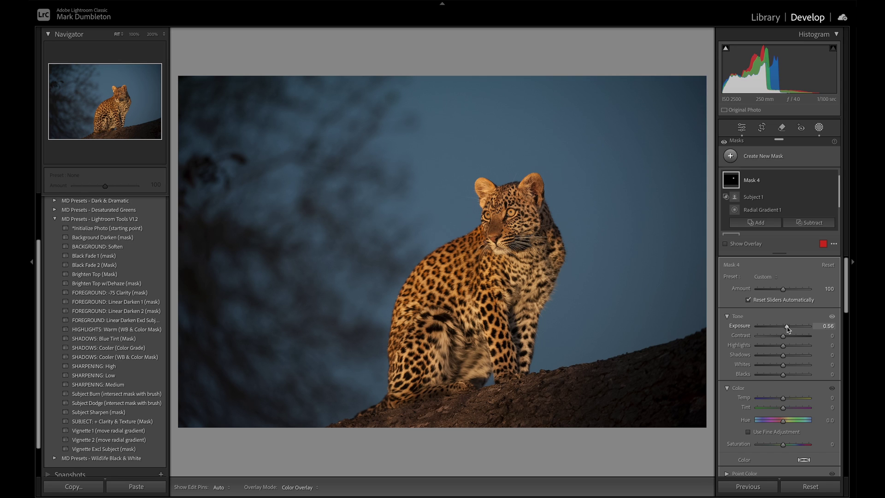
Step: Add a small radial gradient mask over the leopard's chin with Exposure -0.08, Highlights -25 and Whites -5
{"action": "left_click", "coordinate": [759, 224]}
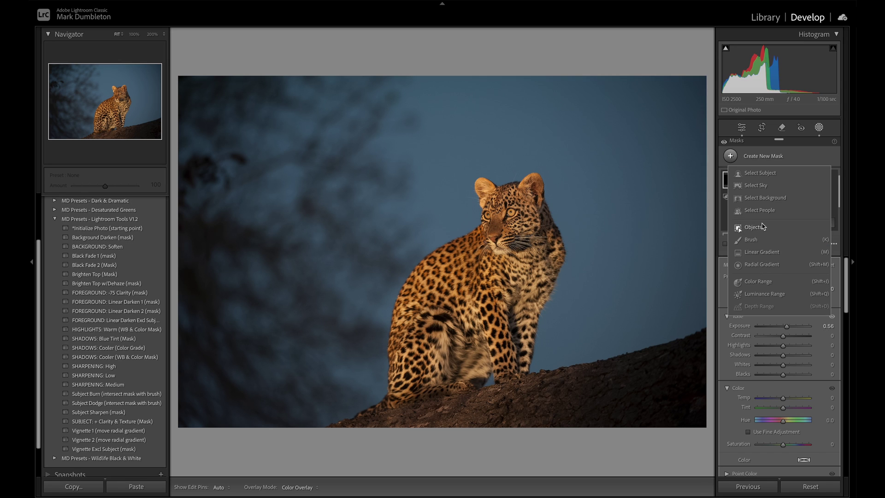
{"action": "left_click", "coordinate": [761, 264]}
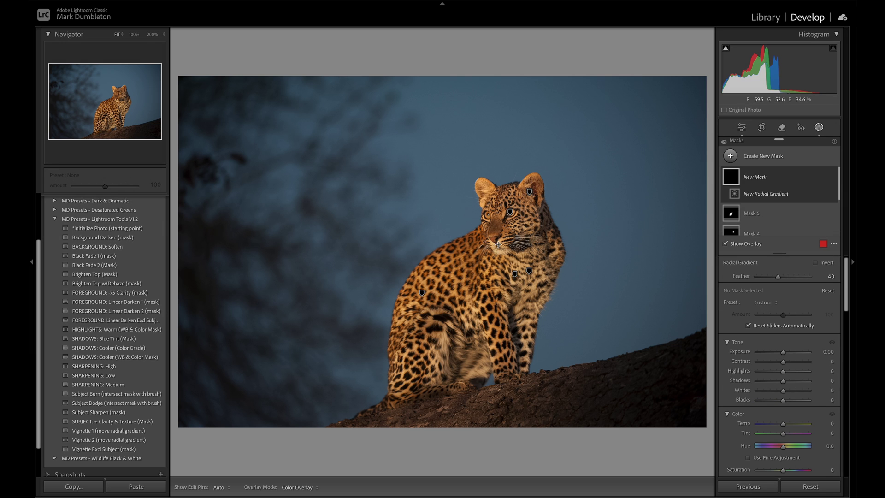
{"action": "left_click_drag", "start_coordinate": [499, 246], "coordinate": [513, 261]}
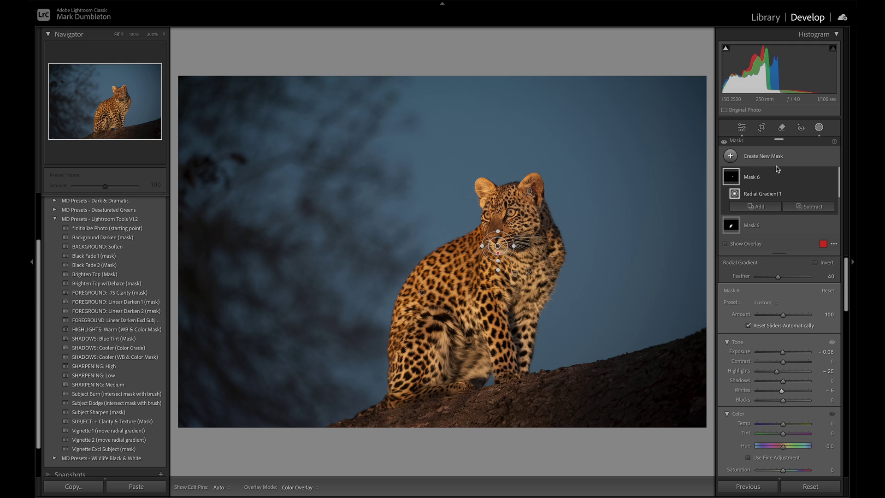
Step: Compare the photo with all masks switched off and on
{"action": "left_click", "coordinate": [725, 145]}
{"action": "left_click", "coordinate": [725, 146]}
{"action": "left_click", "coordinate": [725, 146]}
{"action": "left_click", "coordinate": [725, 145]}
{"action": "left_click", "coordinate": [725, 145]}
{"action": "left_click", "coordinate": [725, 145]}
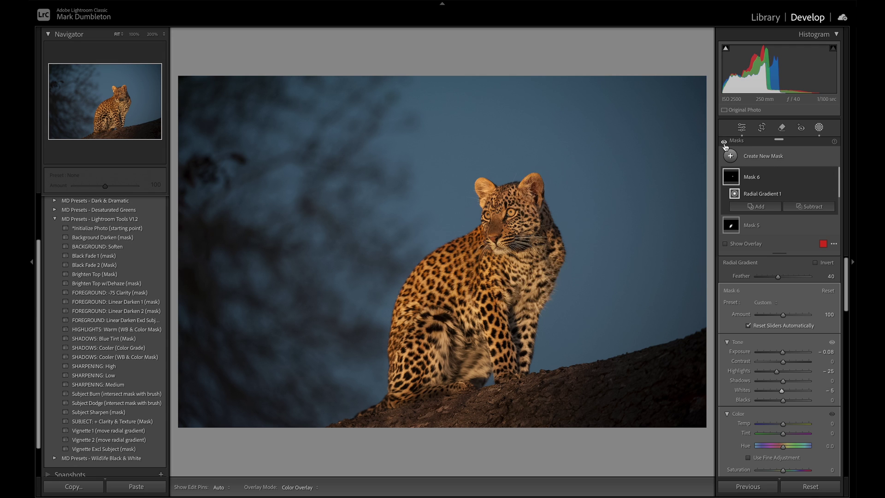
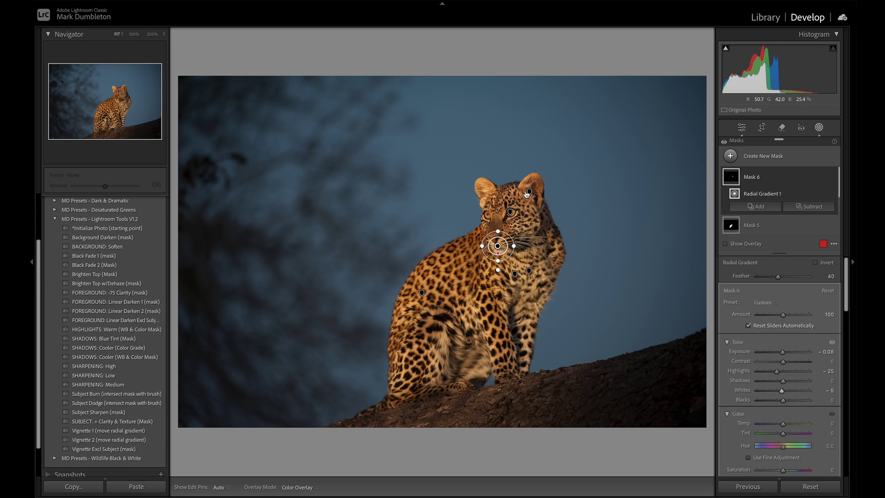
Step: Reselect the head mask and set its Exposure to 0.30
{"action": "left_click", "coordinate": [510, 213]}
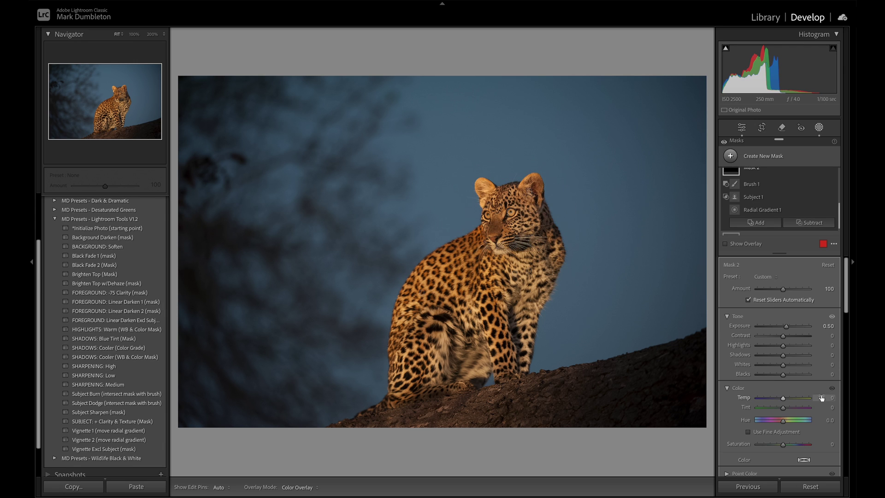
{"action": "left_click_drag", "start_coordinate": [787, 328], "coordinate": [786, 328]}
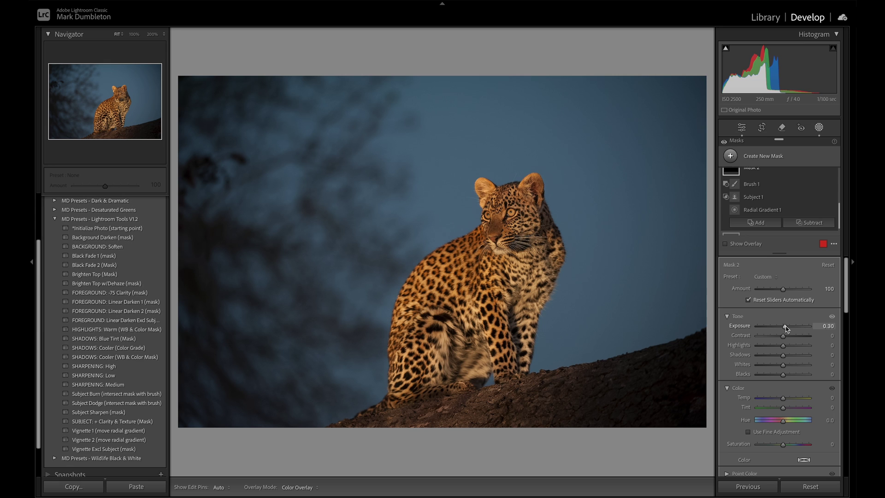
Step: Compare the photo with all masks switched off and on, and close the masking tool
{"action": "left_click", "coordinate": [724, 143]}
{"action": "left_click", "coordinate": [724, 143]}
{"action": "left_click", "coordinate": [724, 143]}
{"action": "left_click", "coordinate": [724, 142]}
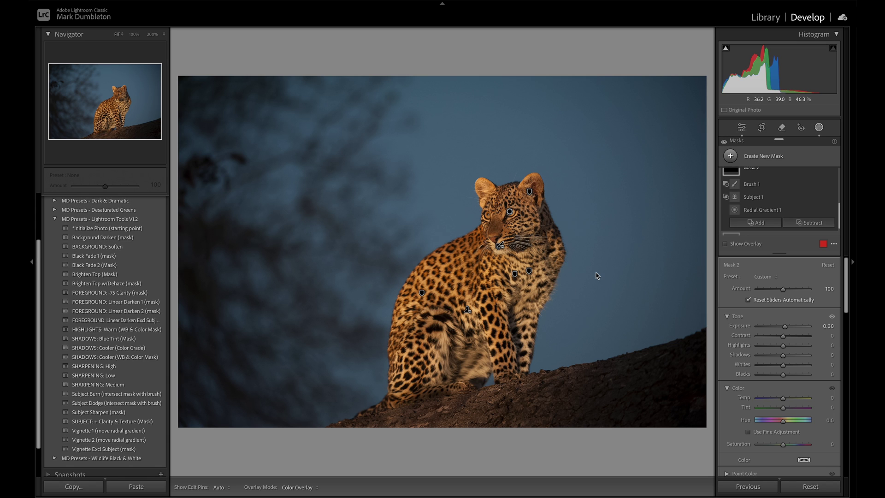
{"action": "left_click", "coordinate": [819, 129]}
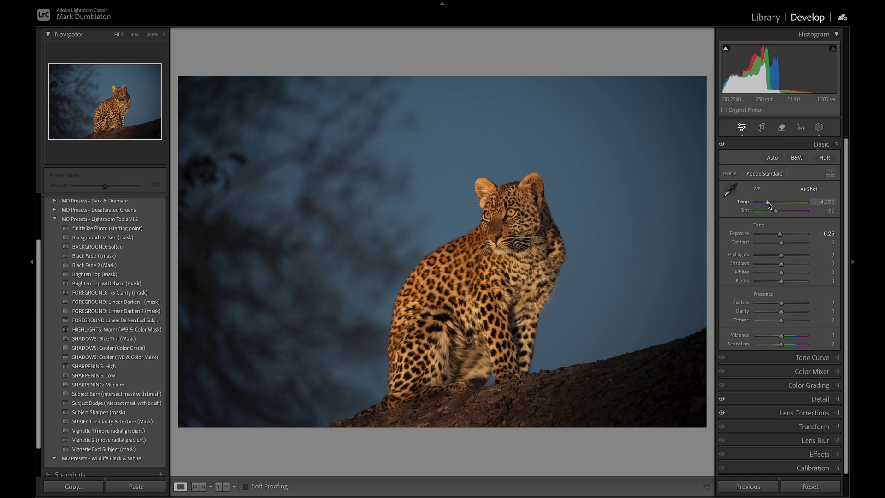
Step: Crop the photo slightly tighter around the leopard from the upper-right corner, keeping the original aspect ratio
{"action": "left_click", "coordinate": [762, 127]}
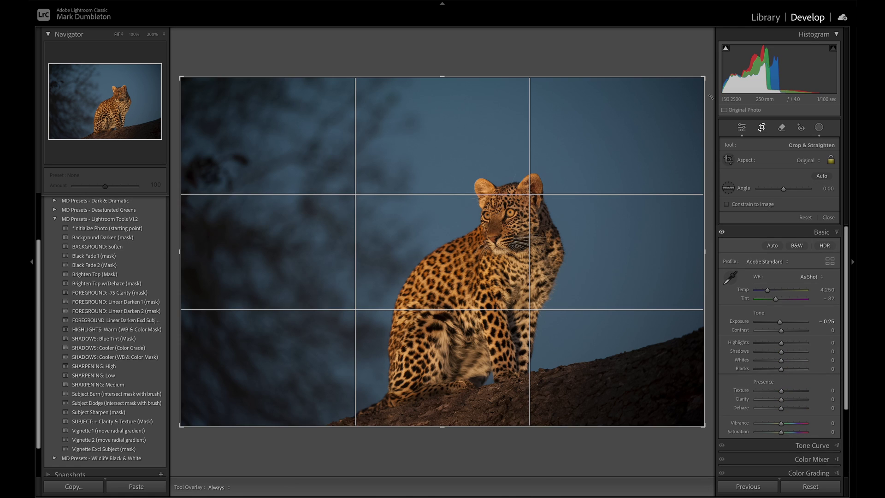
{"action": "left_click_drag", "start_coordinate": [704, 78], "coordinate": [685, 96]}
{"action": "key", "text": "Return"}
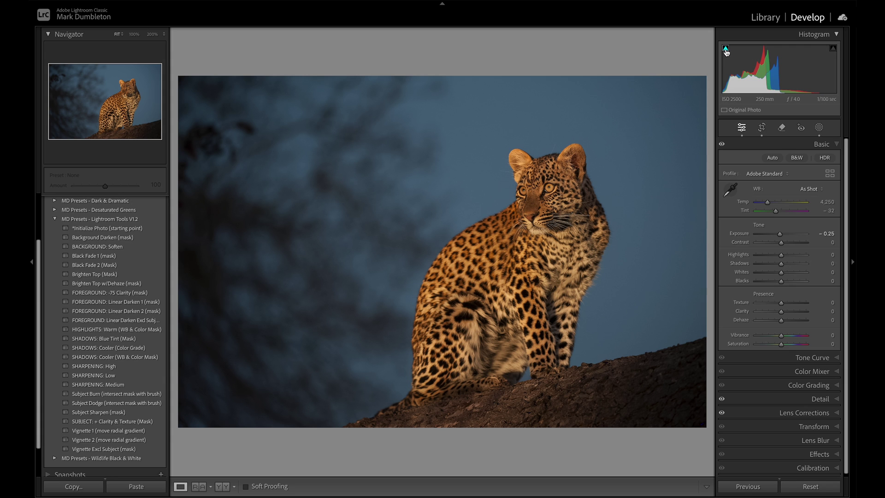
Step: Set the photo's Blacks to +36, Exposure to -0.50, Temp to 4,236 and Tint to -30
{"action": "left_click_drag", "start_coordinate": [781, 282], "coordinate": [791, 287]}
{"action": "left_click_drag", "start_coordinate": [780, 236], "coordinate": [779, 236]}
{"action": "left_click_drag", "start_coordinate": [768, 203], "coordinate": [777, 214]}
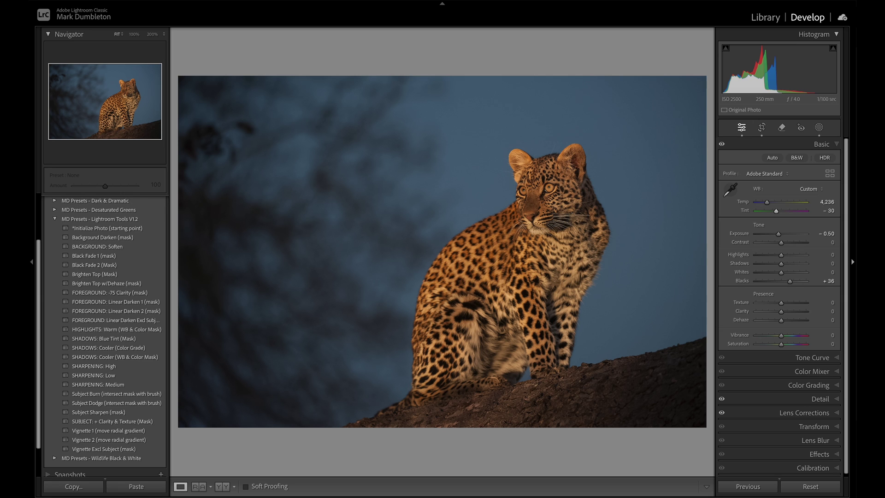
Step: Sample the orange fur on the leopard's chest as a Point Color
{"action": "left_click", "coordinate": [812, 371]}
{"action": "left_click", "coordinate": [792, 184]}
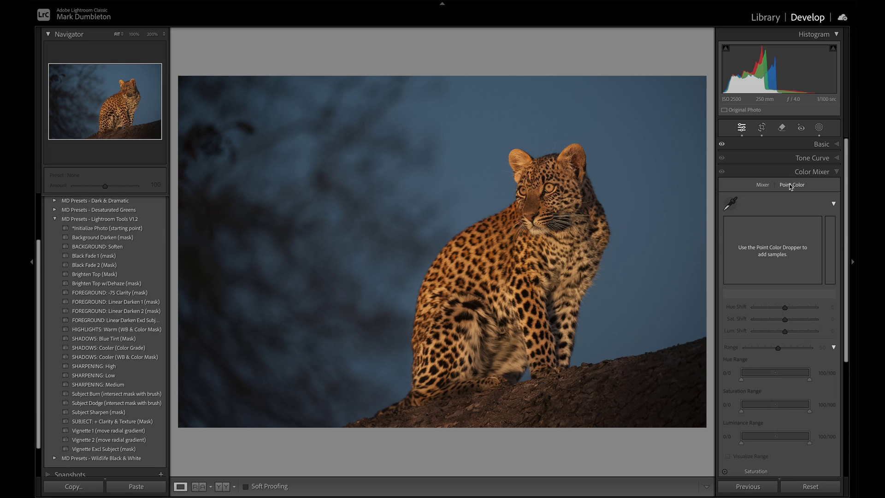
{"action": "left_click", "coordinate": [730, 204]}
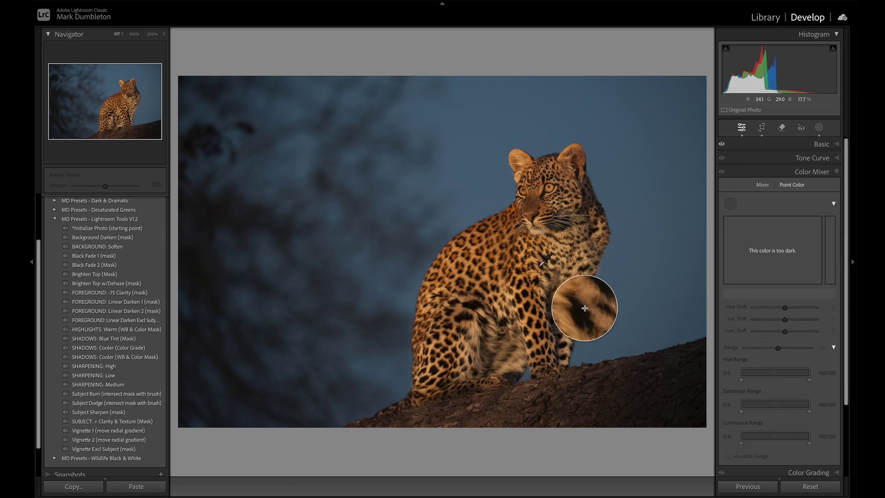
{"action": "left_click", "coordinate": [577, 318]}
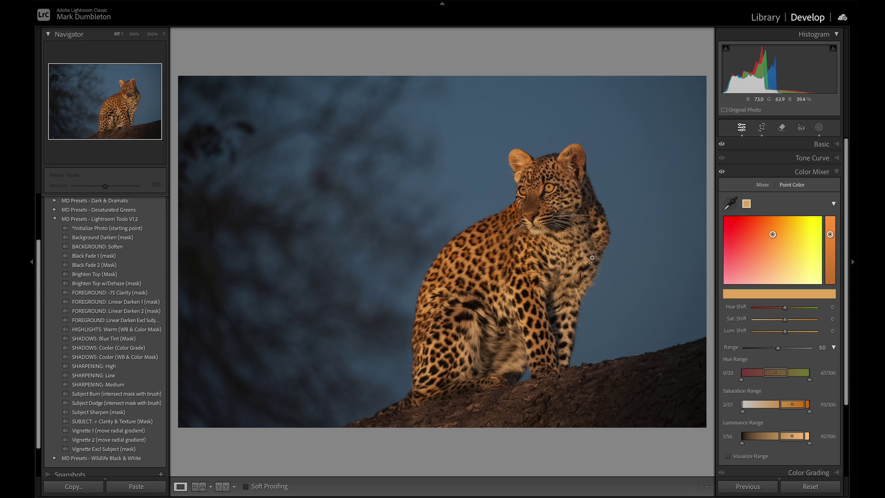
Step: Visualize the orange sample's coverage and widen its Range to 97, with upper Saturation and Luminance range limits at 100
{"action": "scroll", "coordinate": [743, 332], "scroll_direction": "down", "scroll_amount": 1}
{"action": "left_click", "coordinate": [740, 444]}
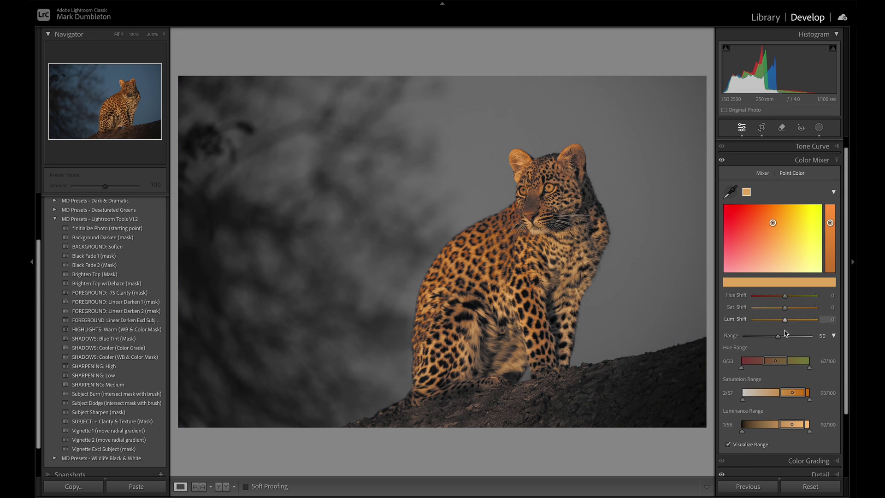
{"action": "left_click_drag", "start_coordinate": [778, 337], "coordinate": [809, 338]}
{"action": "left_click_drag", "start_coordinate": [807, 427], "coordinate": [766, 427]}
{"action": "left_click_drag", "start_coordinate": [779, 393], "coordinate": [810, 395]}
{"action": "left_click", "coordinate": [739, 444]}
{"action": "left_click", "coordinate": [740, 446]}
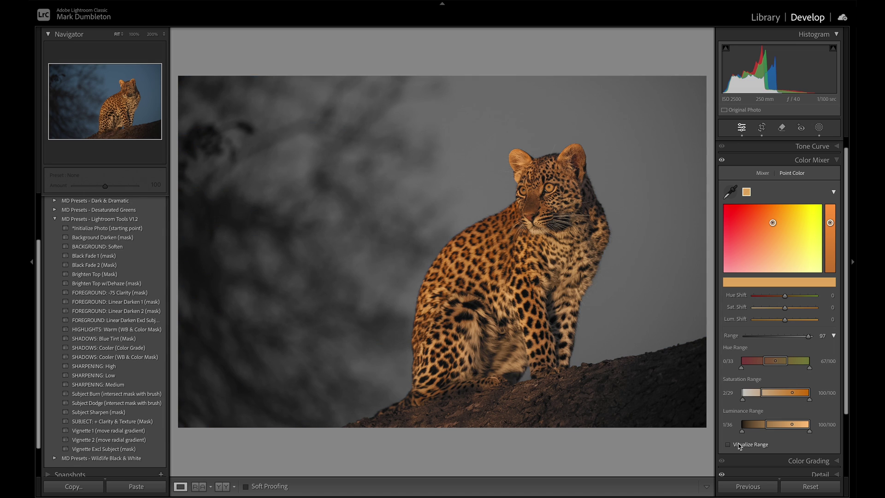
{"action": "left_click", "coordinate": [739, 445]}
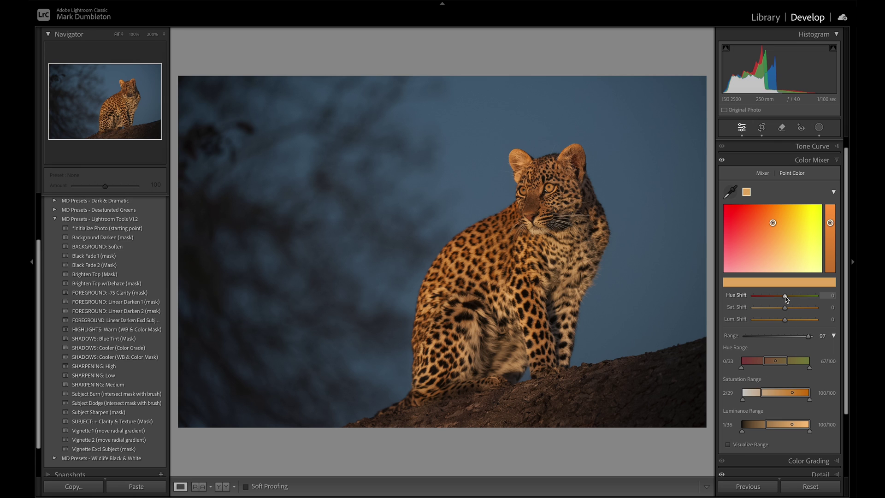
Step: Shift the orange sample's Hue to -9 and Luminance to 13, and fine-tune its Saturation Shift
{"action": "left_click_drag", "start_coordinate": [785, 296], "coordinate": [784, 298]}
{"action": "left_click_drag", "start_coordinate": [786, 323], "coordinate": [791, 324]}
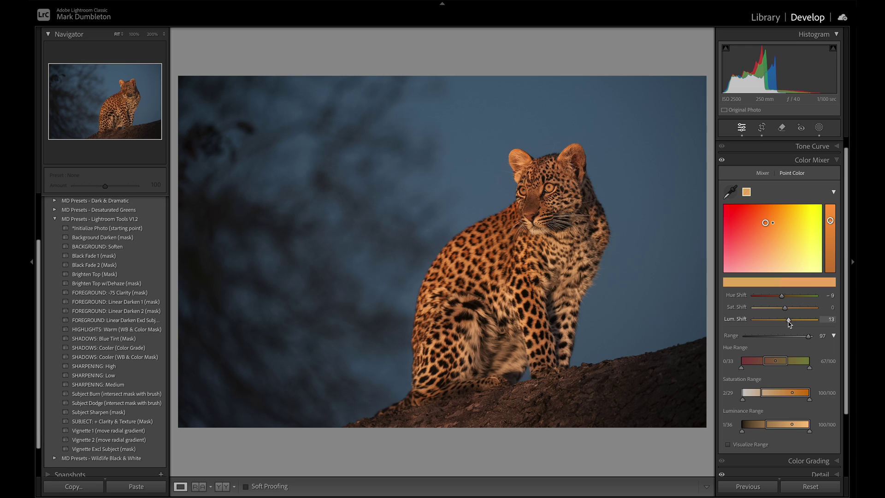
{"action": "left_click_drag", "start_coordinate": [785, 307], "coordinate": [786, 308]}
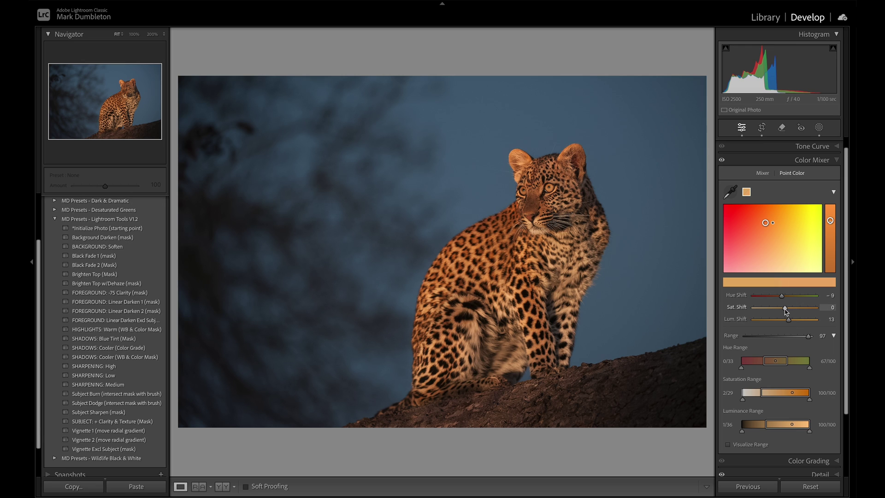
Step: Sample the blue background as a second Point Color and widen its Range to 88, with upper Saturation limit 88 and Luminance limit 89
{"action": "left_click", "coordinate": [731, 192]}
{"action": "left_click", "coordinate": [483, 189]}
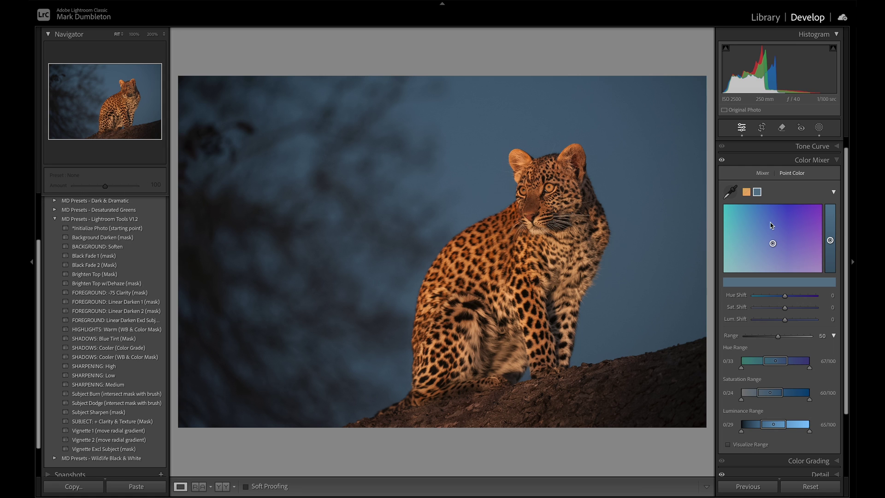
{"action": "left_click", "coordinate": [750, 444]}
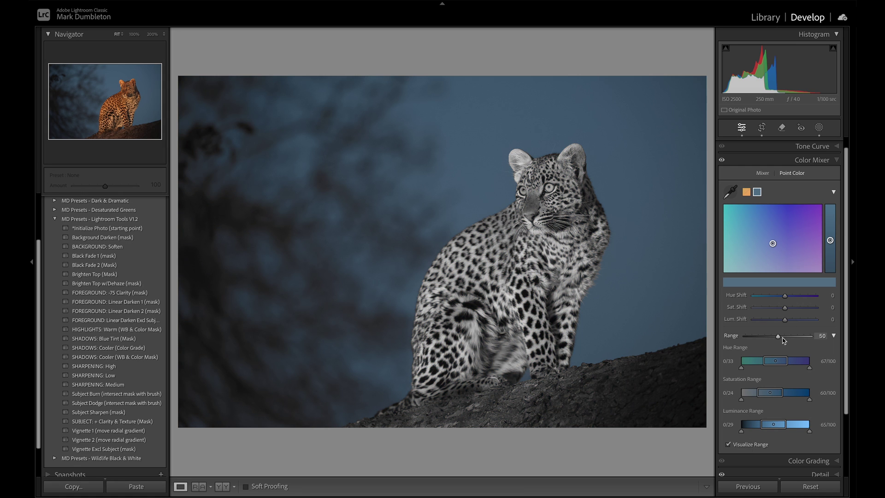
{"action": "left_click_drag", "start_coordinate": [779, 337], "coordinate": [804, 341]}
{"action": "left_click_drag", "start_coordinate": [788, 425], "coordinate": [806, 425]}
{"action": "left_click_drag", "start_coordinate": [785, 393], "coordinate": [803, 393]}
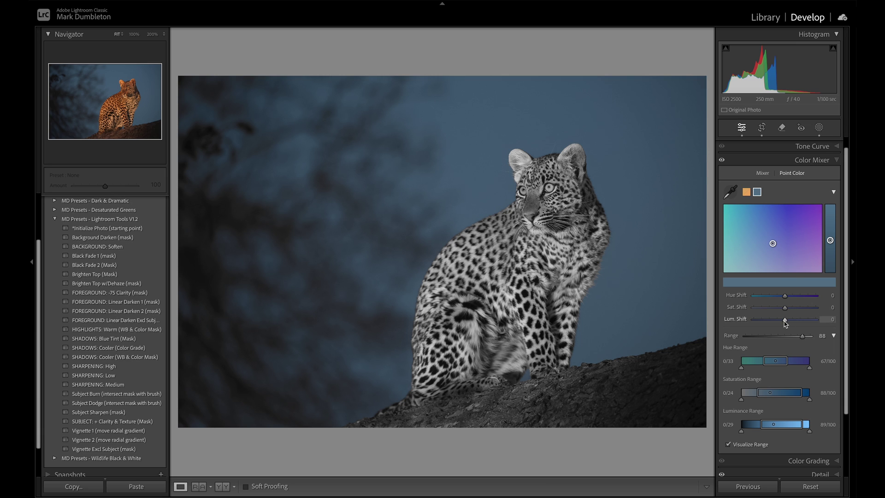
Step: Turn off the range visualization and shift the blue sample's Hue to -3, Saturation to -6 and Luminance to -17
{"action": "left_click", "coordinate": [747, 445]}
{"action": "left_click_drag", "start_coordinate": [785, 322], "coordinate": [784, 296]}
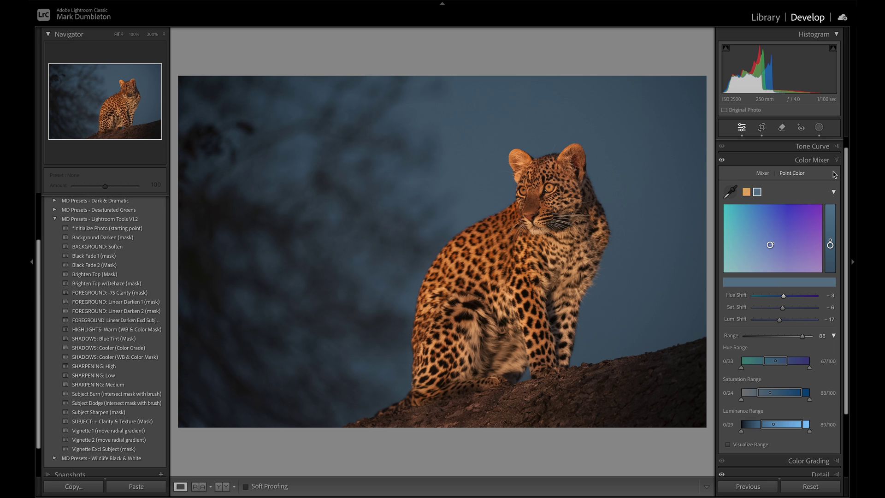
Step: Shape a gentle S-curve with tone curve points at 163/173 and 78/76, and set Refine Saturation to 27
{"action": "left_click", "coordinate": [813, 146]}
{"action": "left_click_drag", "start_coordinate": [794, 216], "coordinate": [793, 214]}
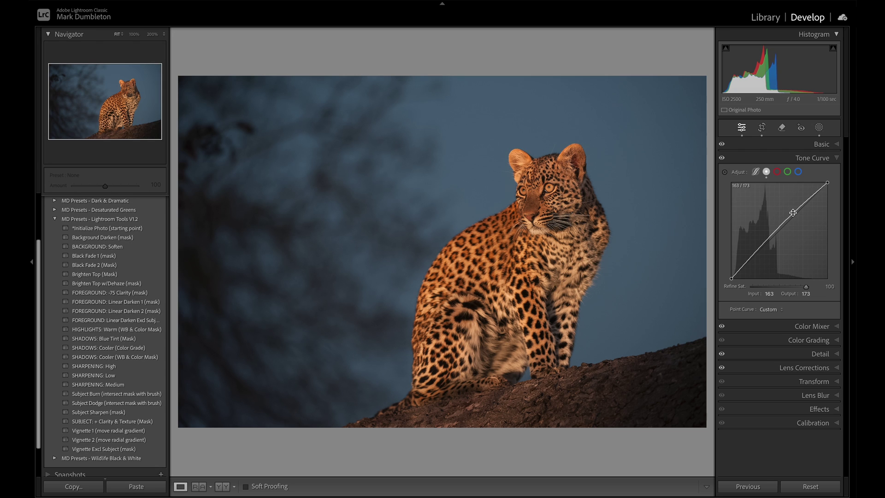
{"action": "left_click_drag", "start_coordinate": [761, 248], "coordinate": [760, 250]}
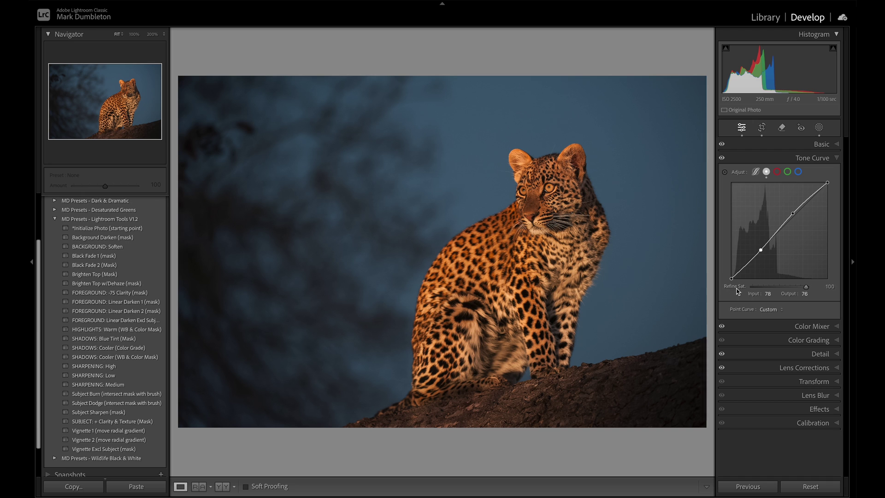
{"action": "left_click_drag", "start_coordinate": [807, 290], "coordinate": [736, 289]}
{"action": "mouse_move", "coordinate": [753, 287]}
{"action": "left_mouse_down"}
{"action": "mouse_move", "coordinate": [783, 289]}
{"action": "mouse_move", "coordinate": [768, 291]}
{"action": "left_mouse_up"}
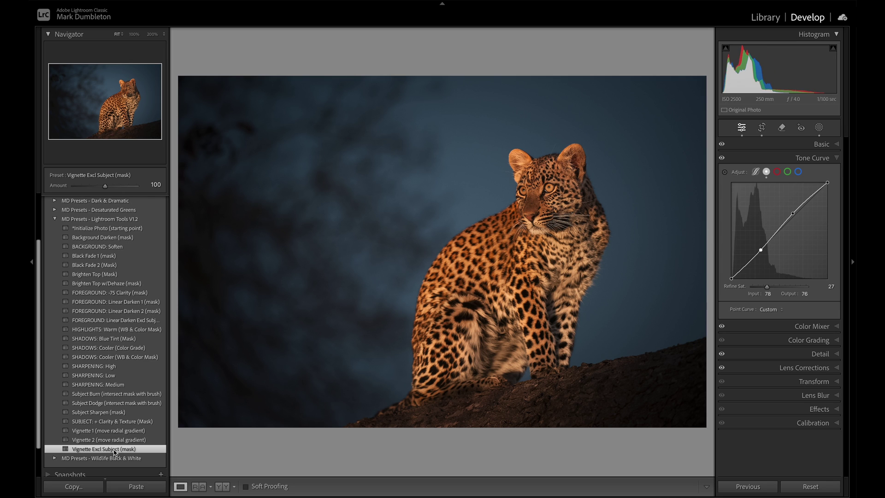
Step: Check the Vignette Excl Subject mask's coverage with its overlay and set the mask's Exposure to -0.82
{"action": "left_click", "coordinate": [819, 129]}
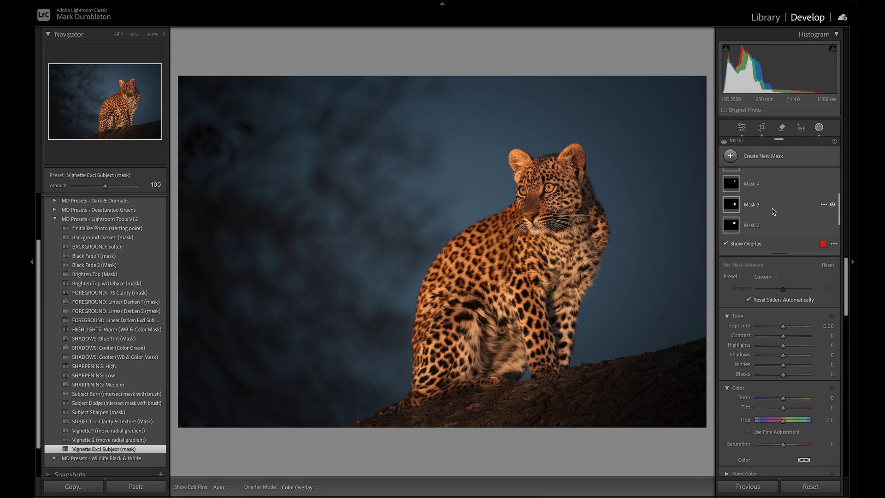
{"action": "scroll", "coordinate": [771, 208], "scroll_direction": "up", "scroll_amount": 3}
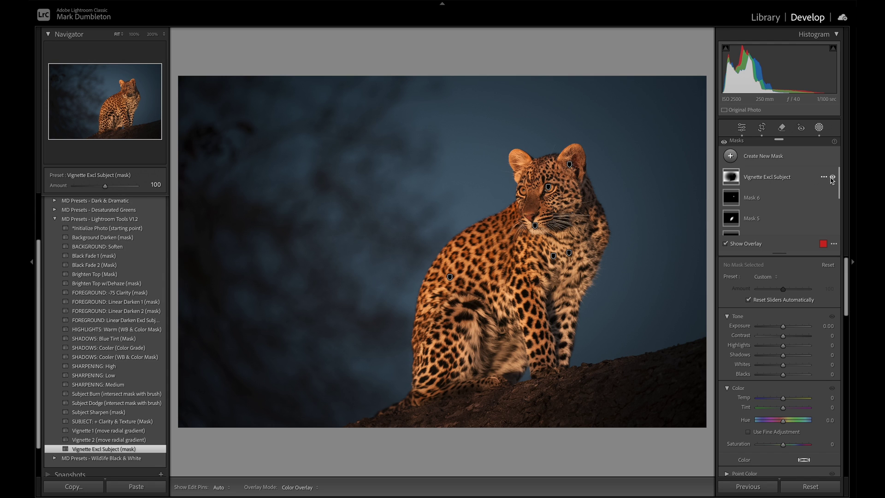
{"action": "left_click", "coordinate": [743, 180]}
{"action": "left_click", "coordinate": [744, 245]}
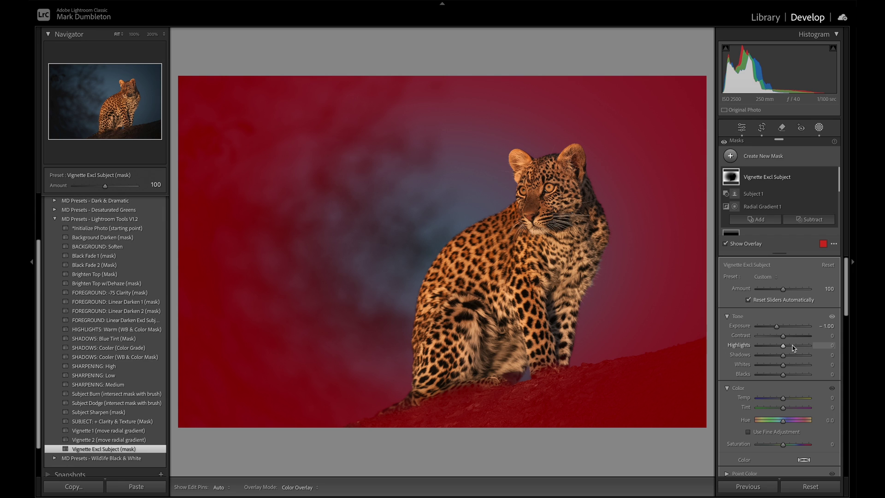
{"action": "left_click", "coordinate": [748, 245]}
{"action": "left_click_drag", "start_coordinate": [777, 328], "coordinate": [778, 330]}
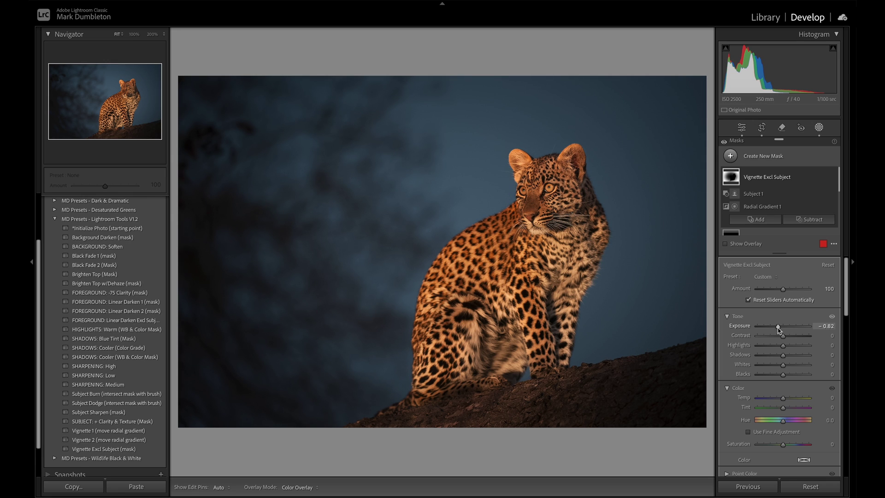
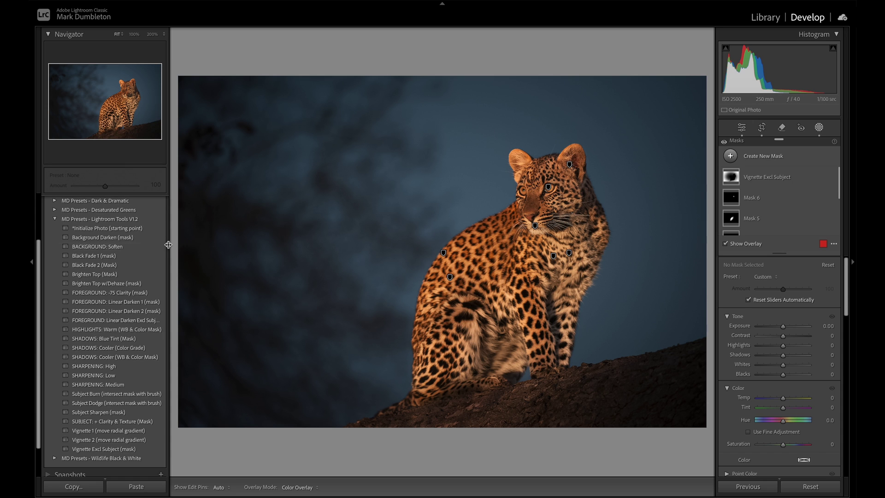
Step: Apply the Black Fade 1 (mask) preset and intersect its linear gradient with a sky selection
{"action": "mouse_move", "coordinate": [124, 256]}
{"action": "left_click", "coordinate": [110, 259]}
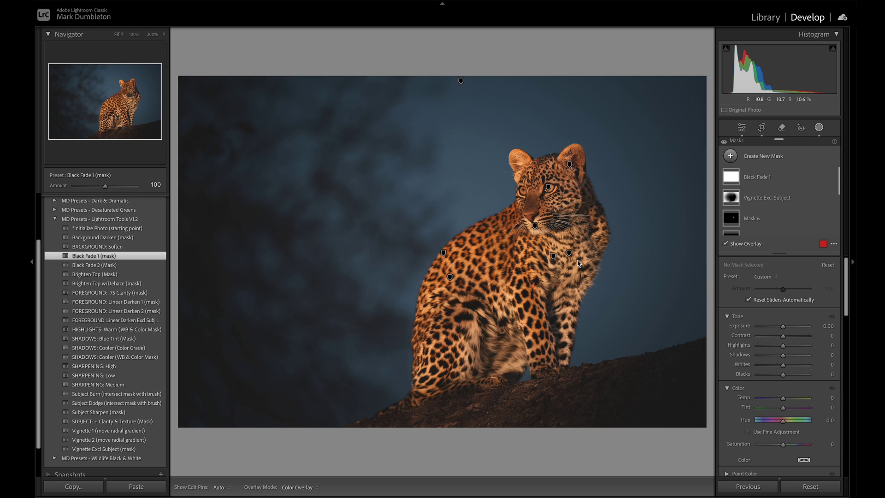
{"action": "left_click", "coordinate": [761, 175]}
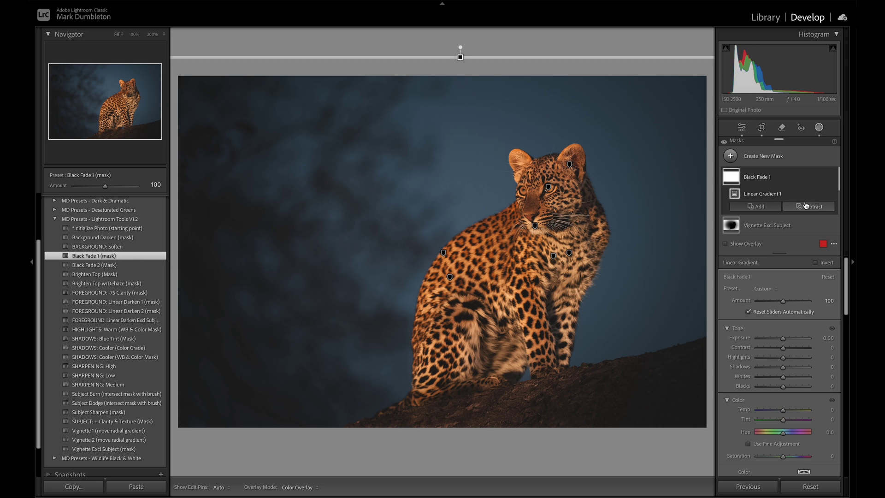
{"action": "left_click", "coordinate": [806, 205]}
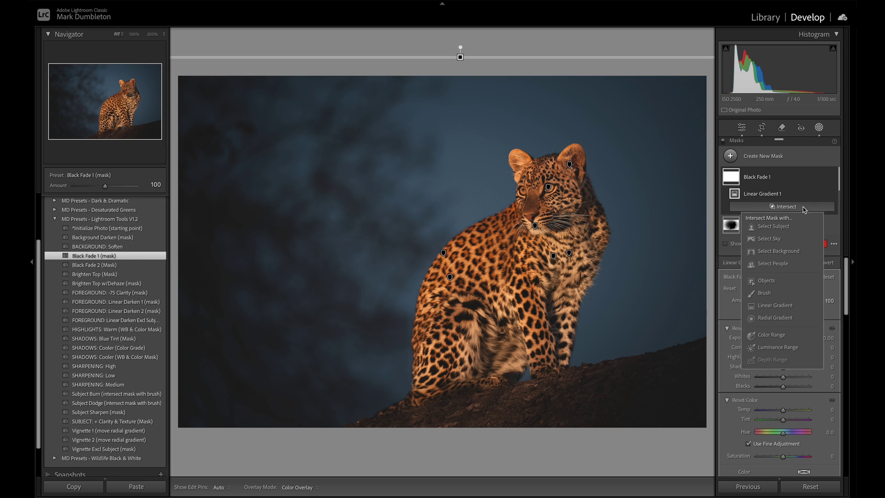
{"action": "left_click", "coordinate": [783, 241]}
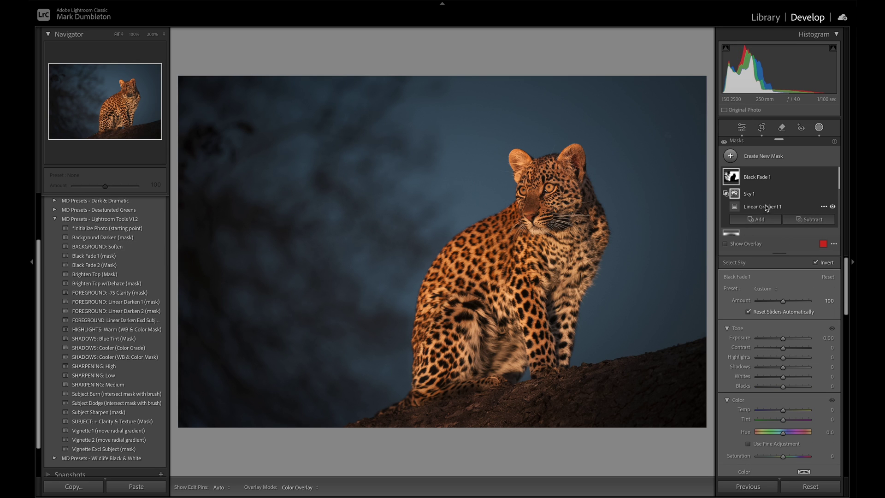
Step: Show the overlay of the Black Fade 1 mask and subtract the leopard from it with a subject selection
{"action": "left_click", "coordinate": [740, 245]}
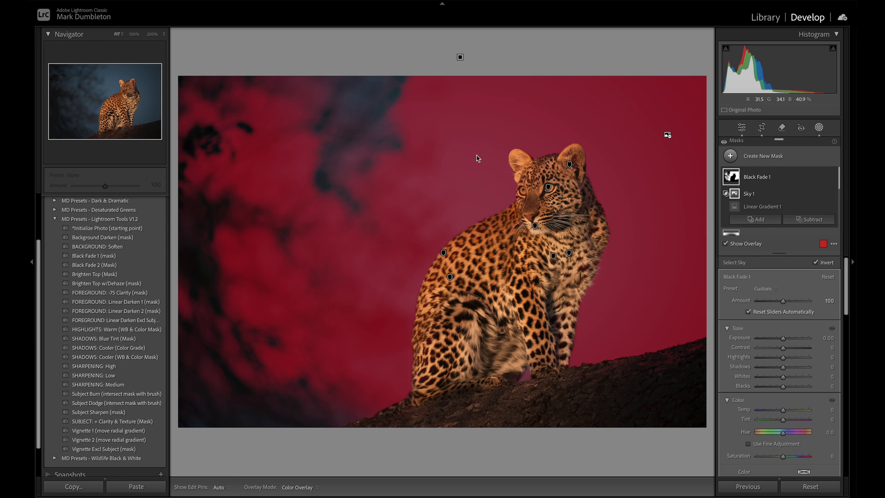
{"action": "left_click", "coordinate": [778, 218]}
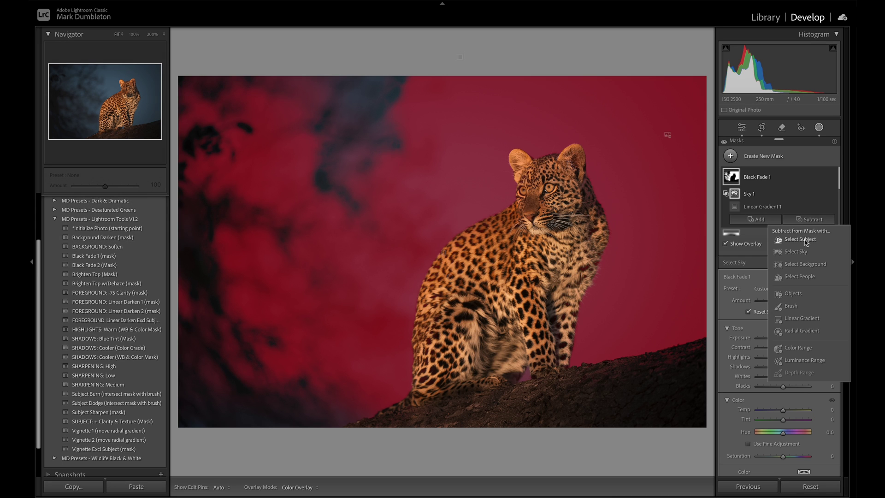
{"action": "left_click", "coordinate": [806, 242]}
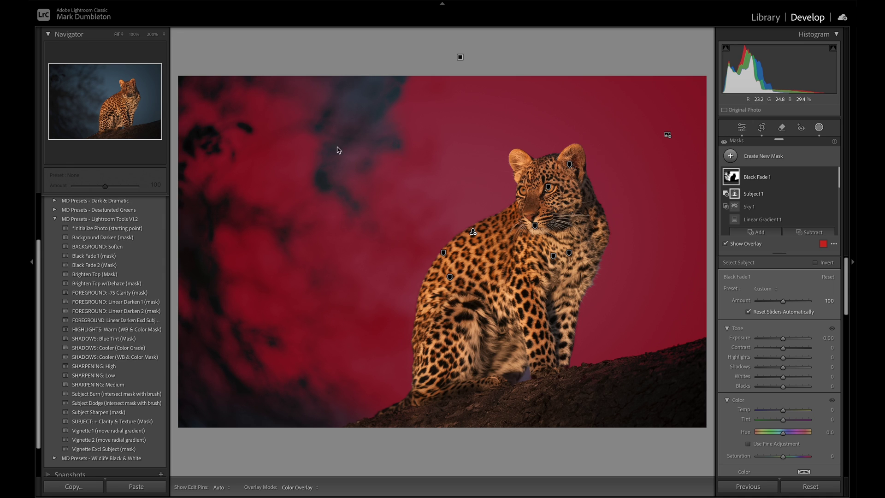
Step: Add a brush to the Black Fade 1 mask and paint over the uncovered dark tree areas in the background, enlarging the brush to size 16
{"action": "left_click", "coordinate": [758, 232]}
{"action": "left_click", "coordinate": [731, 318]}
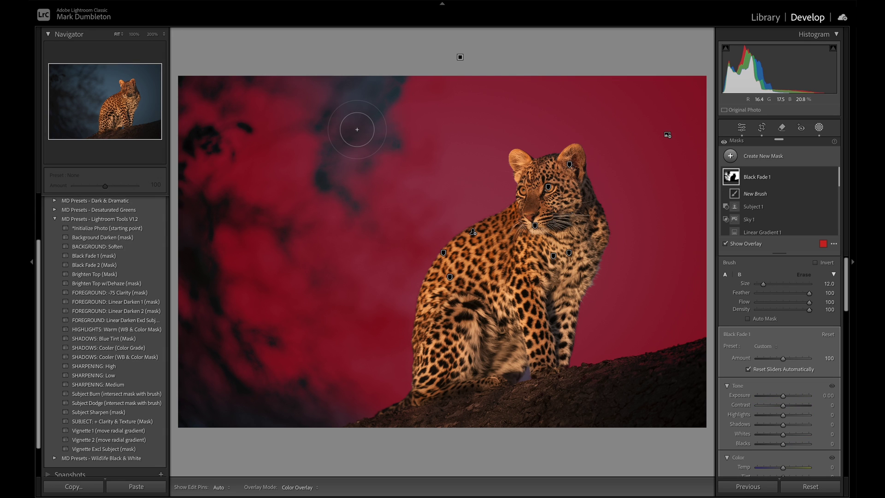
{"action": "key", "text": "h"}
{"action": "mouse_move", "coordinate": [357, 130]}
{"action": "left_mouse_down"}
{"action": "mouse_move", "coordinate": [401, 67]}
{"action": "mouse_move", "coordinate": [370, 165]}
{"action": "mouse_move", "coordinate": [326, 191]}
{"action": "mouse_move", "coordinate": [278, 184]}
{"action": "mouse_move", "coordinate": [197, 203]}
{"action": "mouse_move", "coordinate": [206, 114]}
{"action": "left_mouse_up"}
{"action": "left_click_drag", "start_coordinate": [203, 296], "coordinate": [250, 300]}
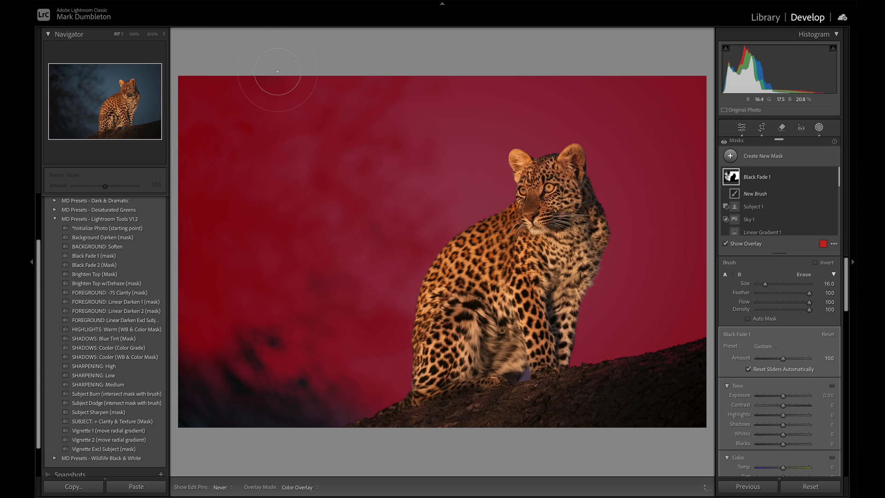
{"action": "mouse_move", "coordinate": [306, 362]}
{"action": "left_mouse_down"}
{"action": "mouse_move", "coordinate": [246, 413]}
{"action": "mouse_move", "coordinate": [222, 405]}
{"action": "mouse_move", "coordinate": [247, 332]}
{"action": "left_mouse_up"}
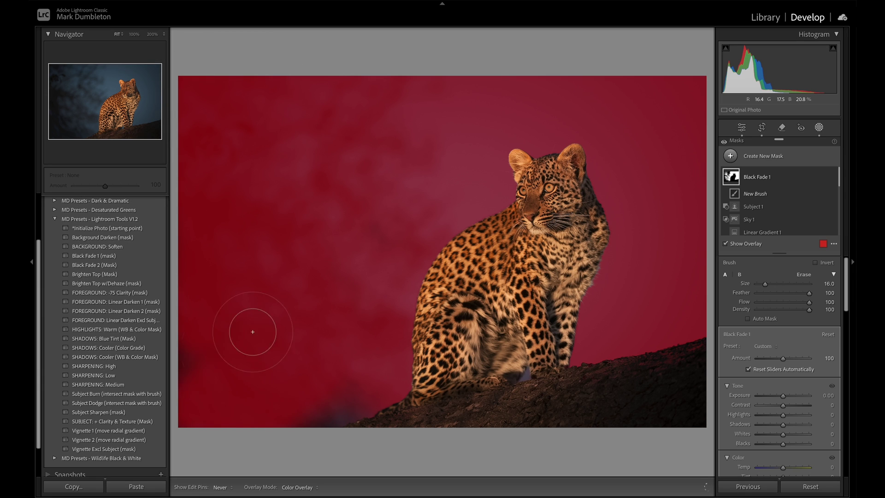
Step: Brush the last uncovered dark patch beside the trunk into the Black Fade 1 mask and hide the mask overlay
{"action": "left_click_drag", "start_coordinate": [322, 371], "coordinate": [342, 379]}
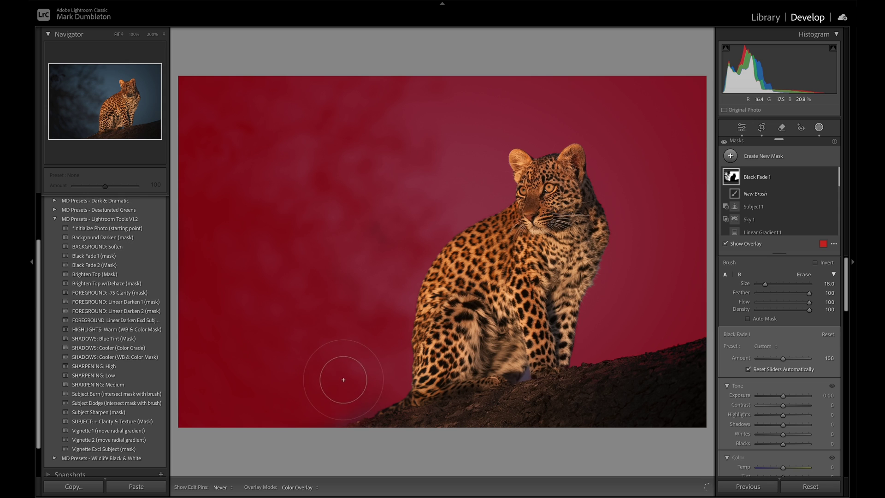
{"action": "left_click", "coordinate": [751, 246]}
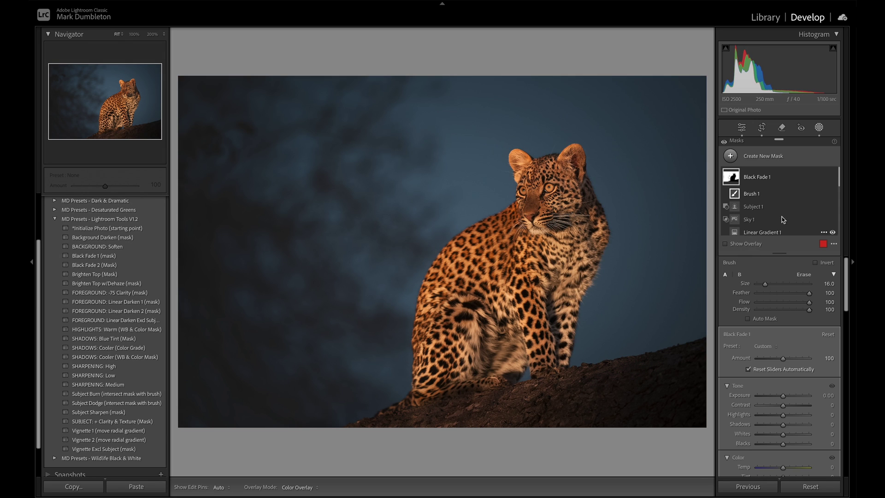
Step: Compare the photo with and without the Black Fade 1 mask and set the mask's Amount to 41
{"action": "left_click", "coordinate": [833, 178]}
{"action": "left_click", "coordinate": [833, 178]}
{"action": "left_click", "coordinate": [833, 178]}
{"action": "left_click", "coordinate": [833, 178]}
{"action": "left_click", "coordinate": [767, 180]}
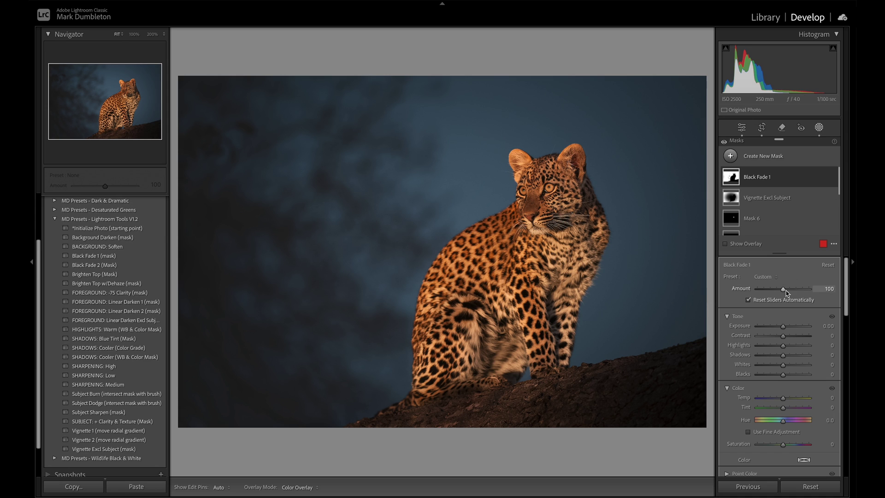
{"action": "left_click_drag", "start_coordinate": [782, 290], "coordinate": [769, 298]}
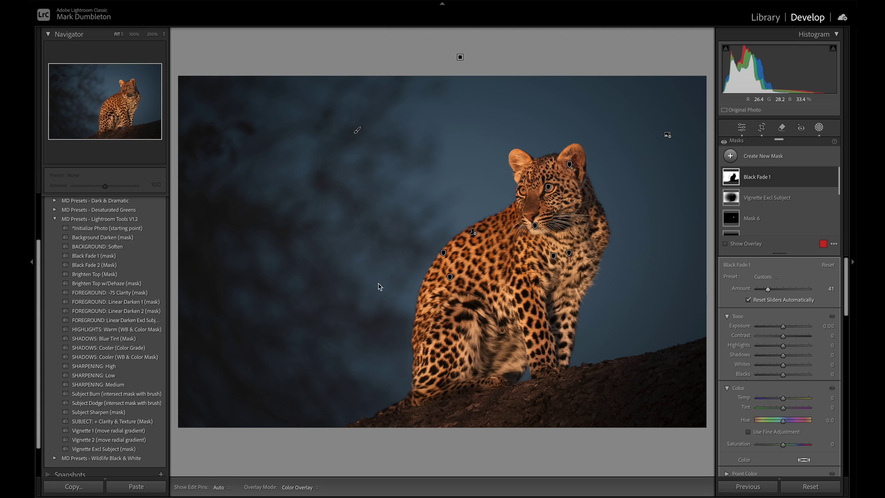
Step: Apply the SHADOWS: Blue Tint (Mask) preset and set its mask Amount to 122
{"action": "left_click", "coordinate": [112, 341]}
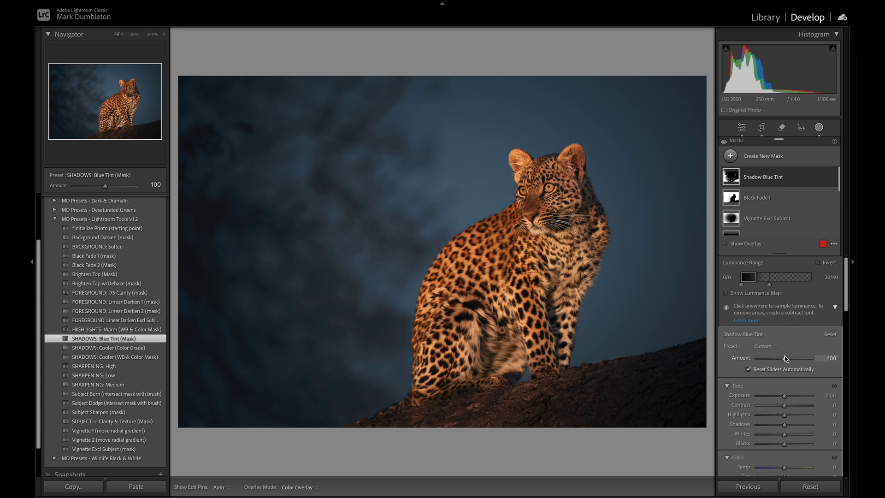
{"action": "left_click_drag", "start_coordinate": [769, 361], "coordinate": [808, 364]}
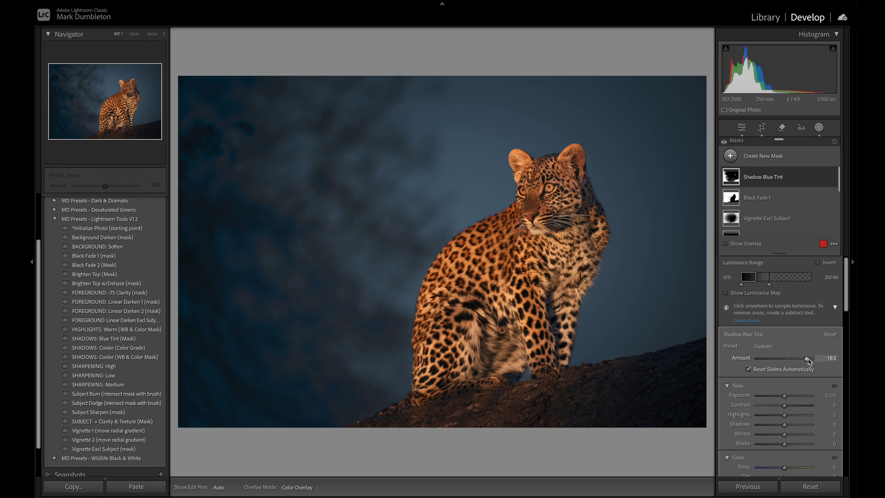
{"action": "left_click_drag", "start_coordinate": [814, 362], "coordinate": [791, 367]}
Step: Intersect the Shadow Blue Tint mask with a subject selection to limit the tint to the leopard
{"action": "left_click", "coordinate": [776, 174]}
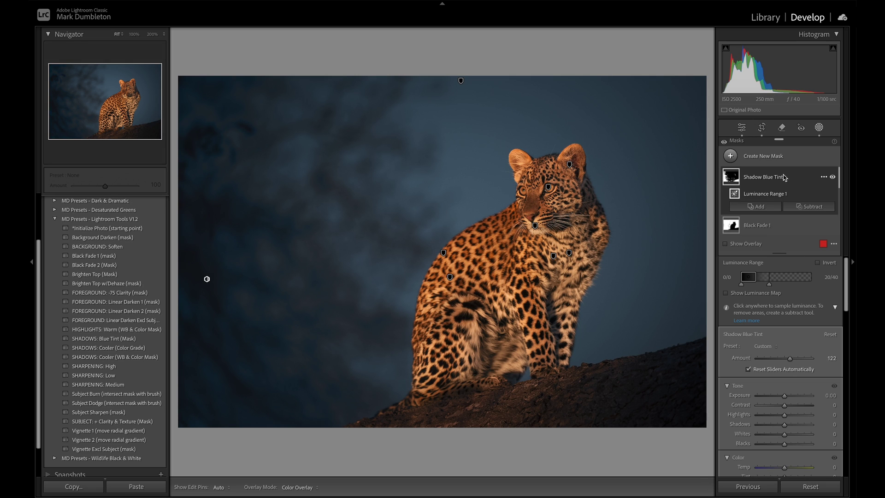
{"action": "left_click", "coordinate": [800, 208], "text": "alt"}
{"action": "left_click", "coordinate": [778, 227]}
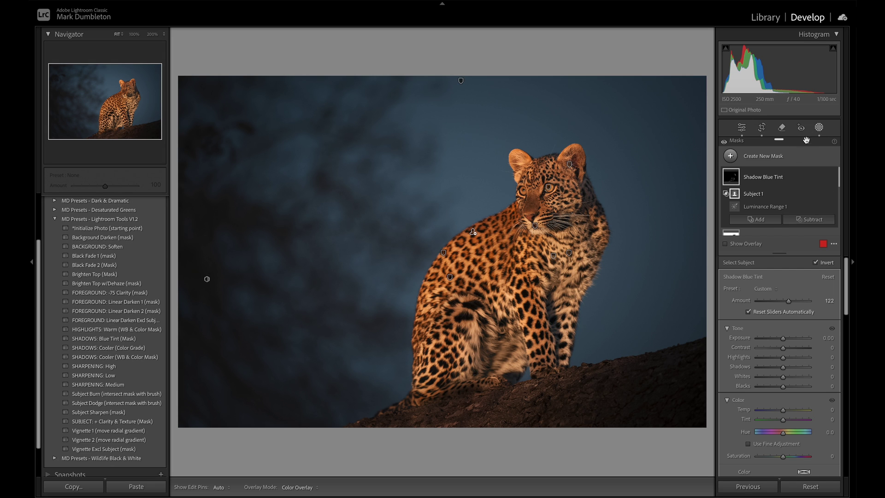
Step: Leave masking and set the orange Point Color sample's Hue Shift to -13 and Sat. Shift to 0
{"action": "left_click", "coordinate": [818, 127]}
{"action": "left_click", "coordinate": [820, 144]}
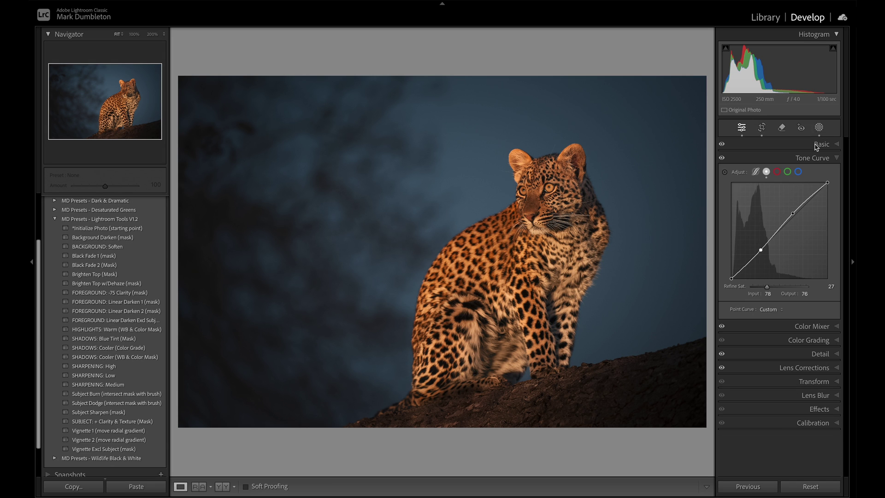
{"action": "left_click", "coordinate": [816, 325]}
{"action": "left_click", "coordinate": [746, 203]}
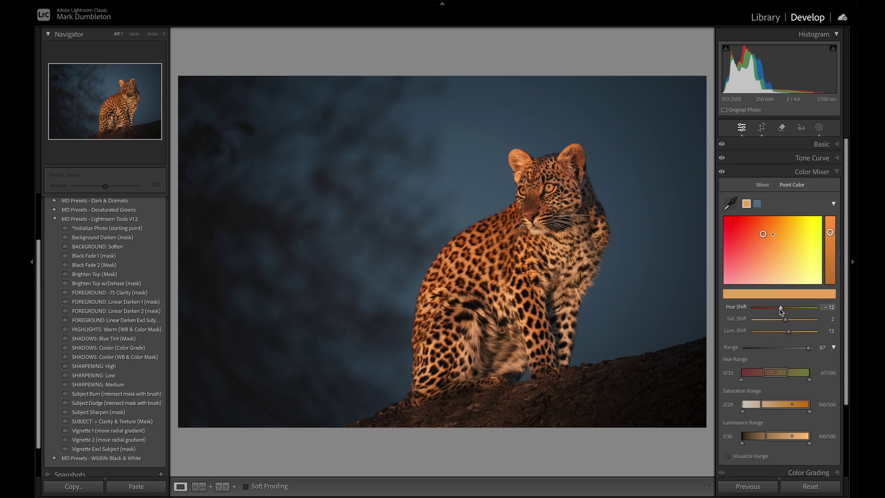
{"action": "left_click_drag", "start_coordinate": [786, 323], "coordinate": [786, 325]}
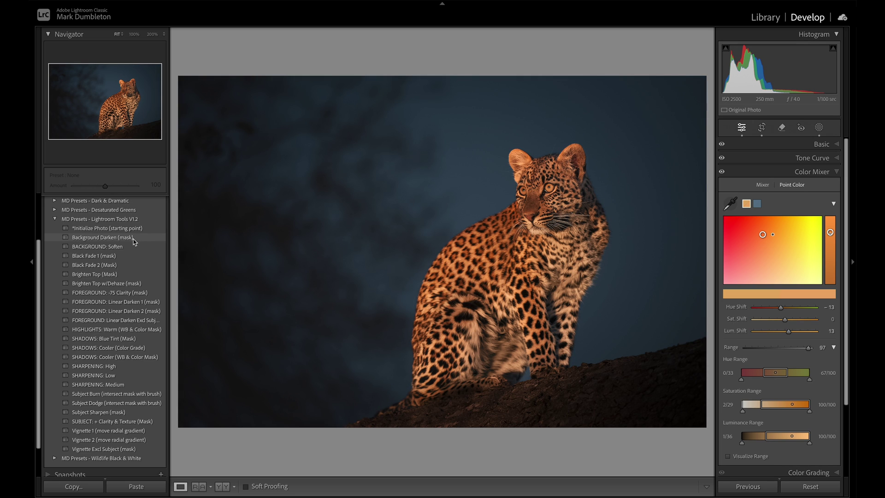
Step: Apply the Background Darken (mask) preset, reduce the Background Darken mask's Amount, and close masking
{"action": "left_click", "coordinate": [134, 242]}
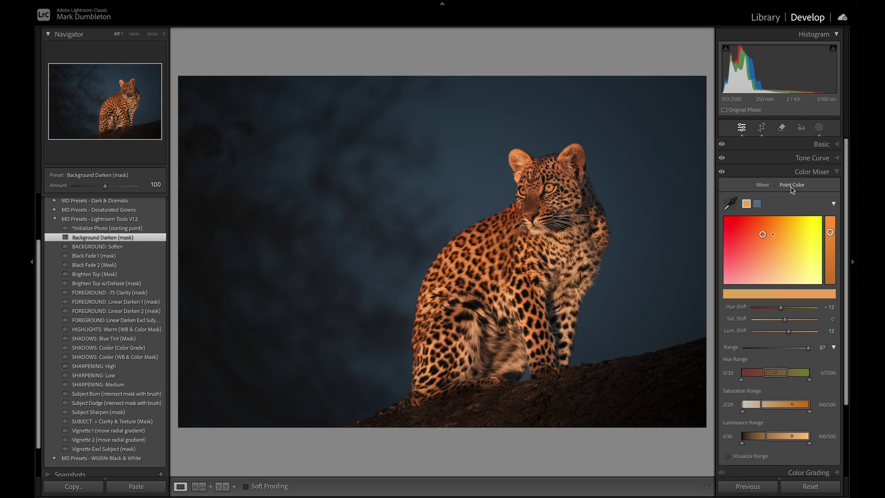
{"action": "left_click", "coordinate": [819, 127]}
{"action": "left_click", "coordinate": [773, 186]}
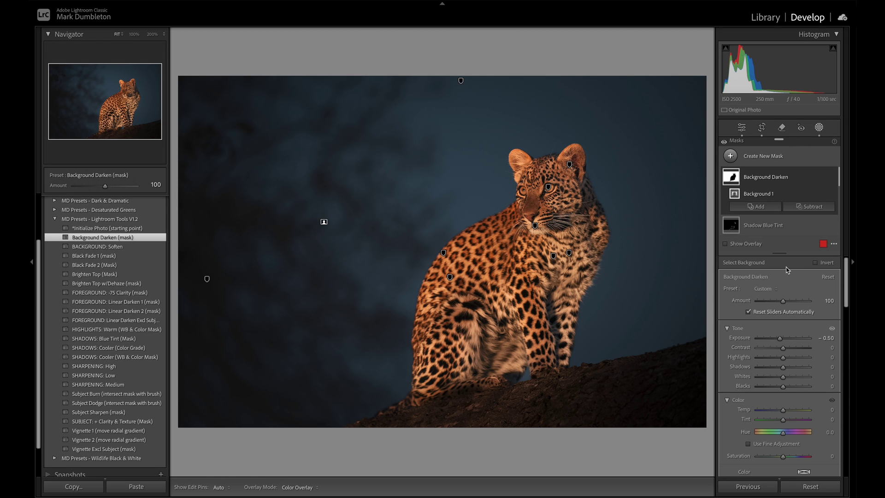
{"action": "mouse_move", "coordinate": [766, 303]}
{"action": "left_mouse_down"}
{"action": "mouse_move", "coordinate": [757, 303]}
{"action": "mouse_move", "coordinate": [765, 304]}
{"action": "left_mouse_up"}
{"action": "left_click", "coordinate": [819, 127]}
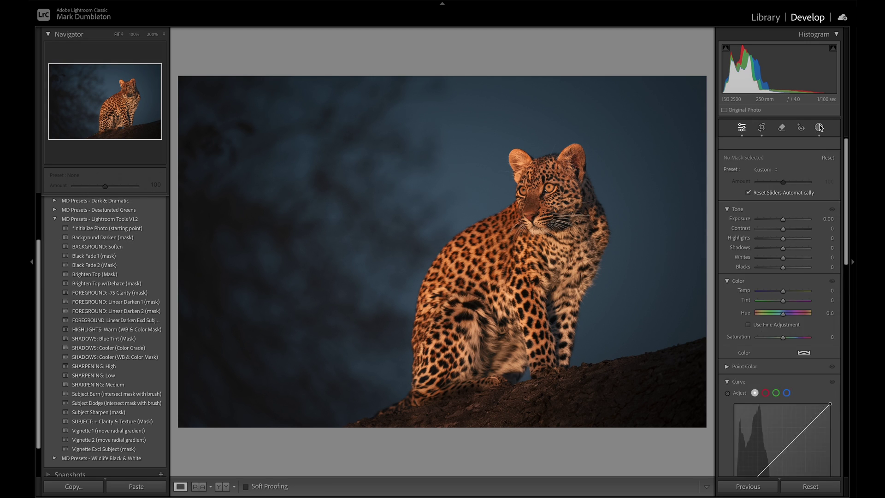
Step: Set the photo's basic adjustments to Vibrance +16, Blacks +52, Whites +28 and Exposure -0.65
{"action": "left_click", "coordinate": [828, 146]}
{"action": "mouse_move", "coordinate": [781, 335]}
{"action": "left_mouse_down"}
{"action": "mouse_move", "coordinate": [789, 338]}
{"action": "mouse_move", "coordinate": [786, 352]}
{"action": "mouse_move", "coordinate": [786, 338]}
{"action": "left_mouse_up"}
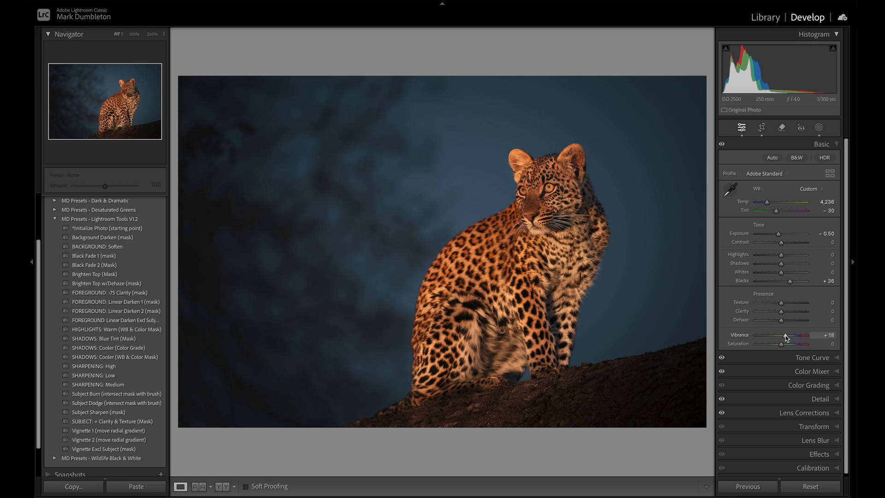
{"action": "left_click_drag", "start_coordinate": [789, 282], "coordinate": [789, 276]}
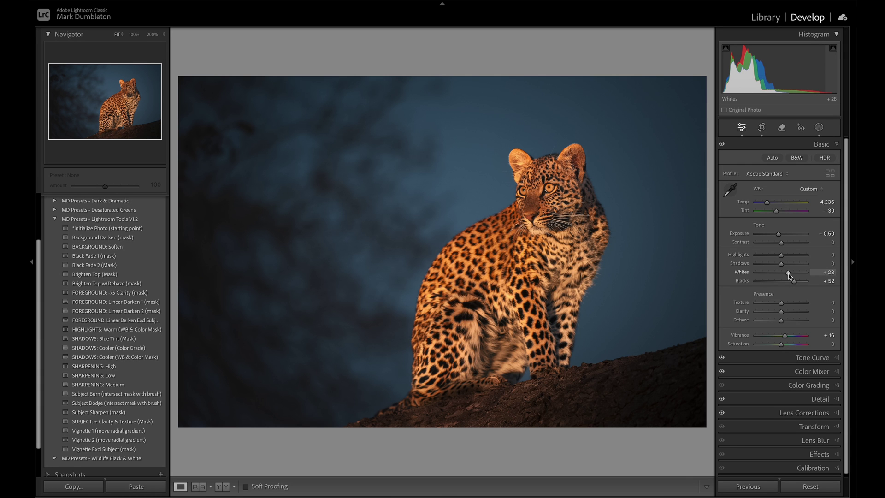
{"action": "left_click_drag", "start_coordinate": [778, 234], "coordinate": [777, 233]}
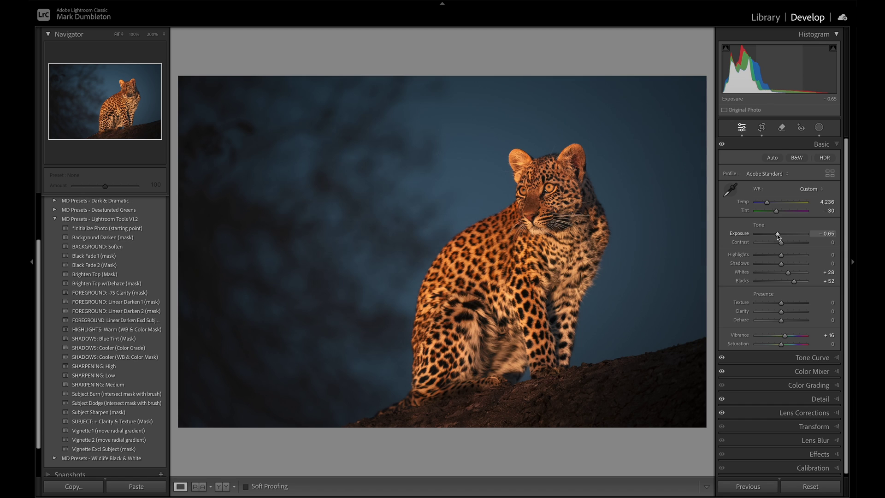
Step: Lower the orange Point Color sample's Sat. Shift to -5
{"action": "left_click", "coordinate": [810, 356]}
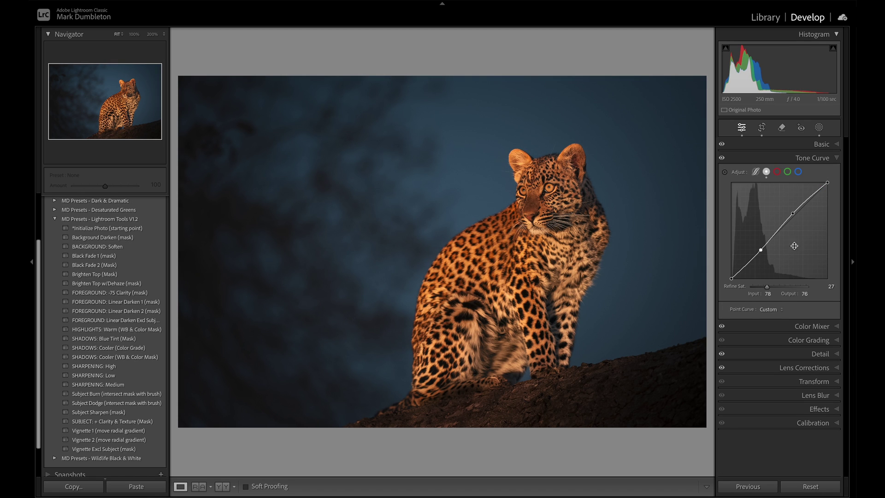
{"action": "left_click", "coordinate": [812, 326]}
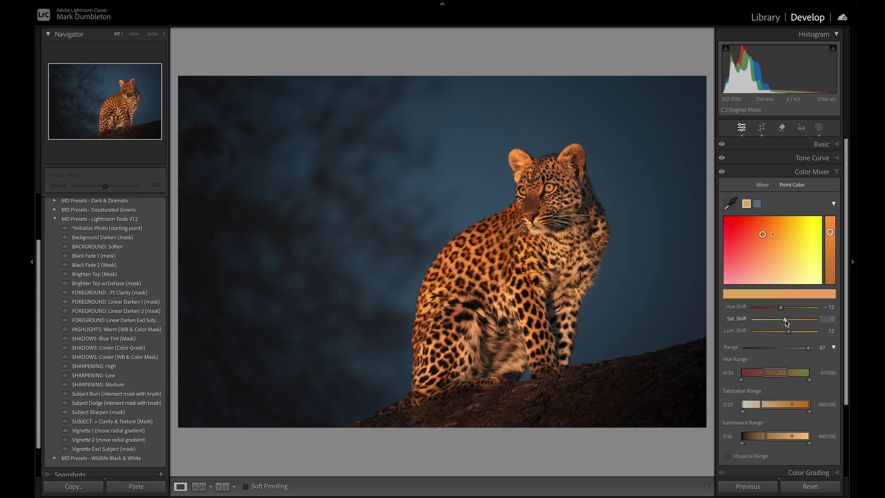
{"action": "left_click_drag", "start_coordinate": [787, 323], "coordinate": [785, 323]}
Step: Compare the SHARPENING High, Low and Medium presets on the leopard's face up close and apply SHARPENING: Low
{"action": "left_click", "coordinate": [129, 370]}
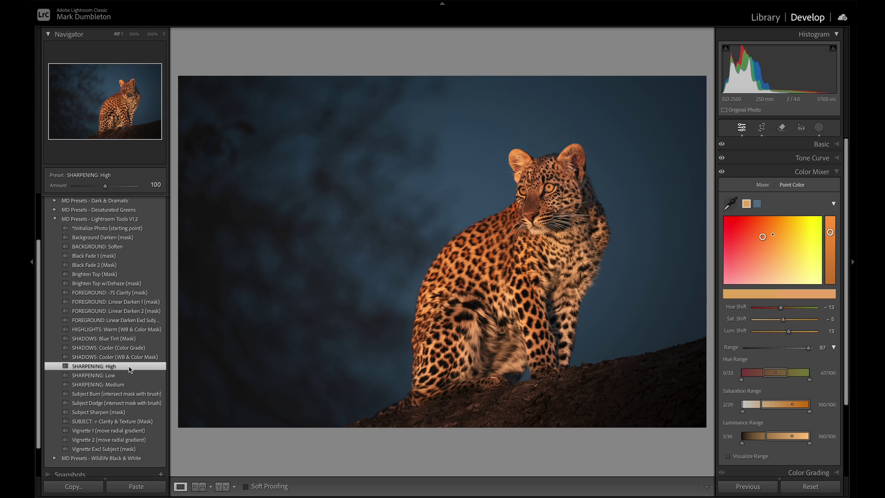
{"action": "left_click", "coordinate": [535, 188]}
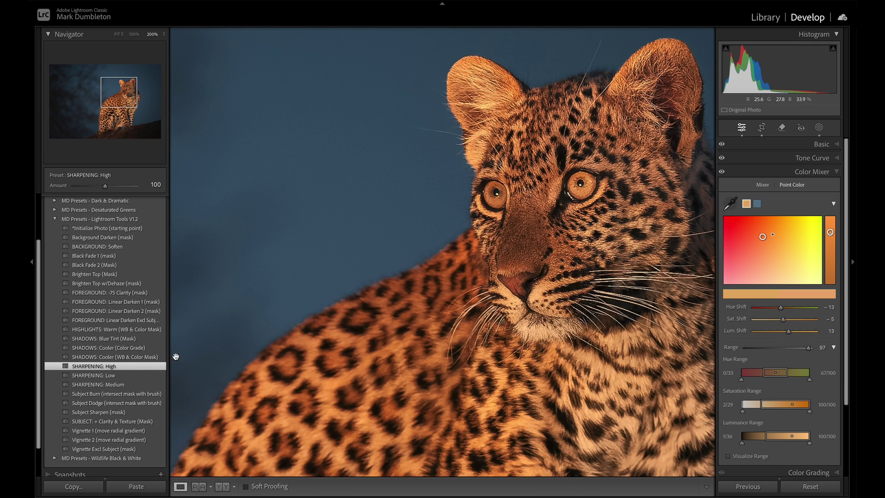
{"action": "left_click", "coordinate": [113, 377]}
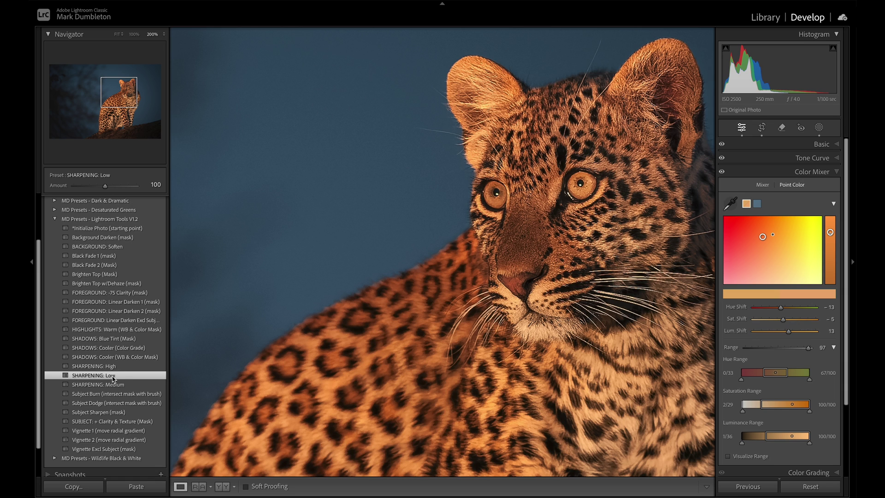
{"action": "left_click", "coordinate": [132, 386]}
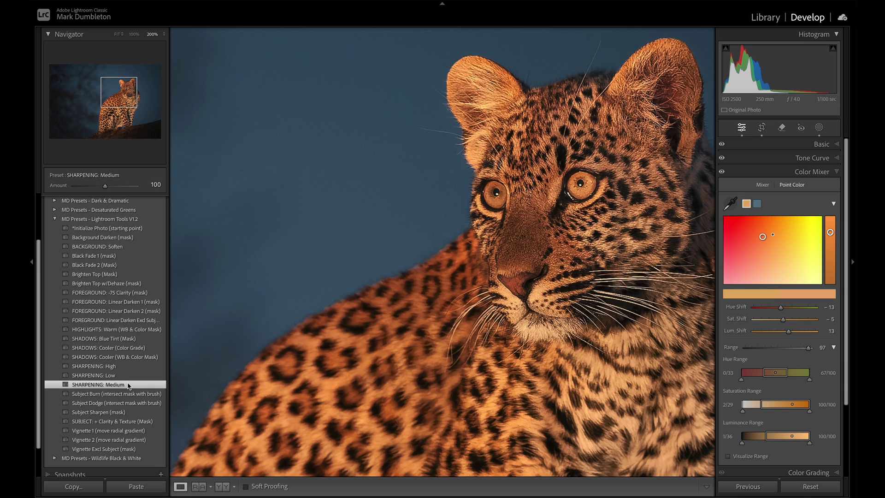
{"action": "left_click", "coordinate": [115, 377]}
{"action": "left_click", "coordinate": [474, 314]}
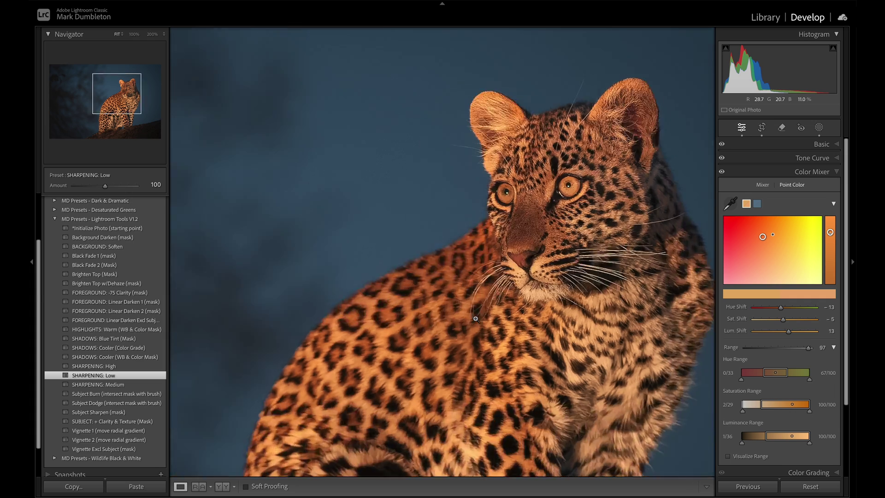